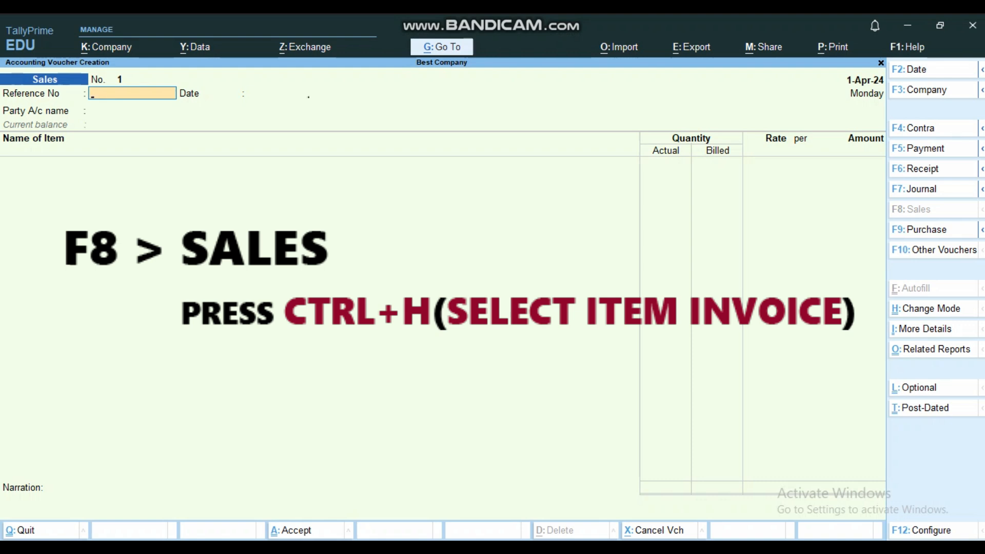
Leave the reference number blank, choose CASA TVS as the party account, and accept the default dispatch and party details
{"action": "key", "text": "Return"}
{"action": "key", "text": "Down"}
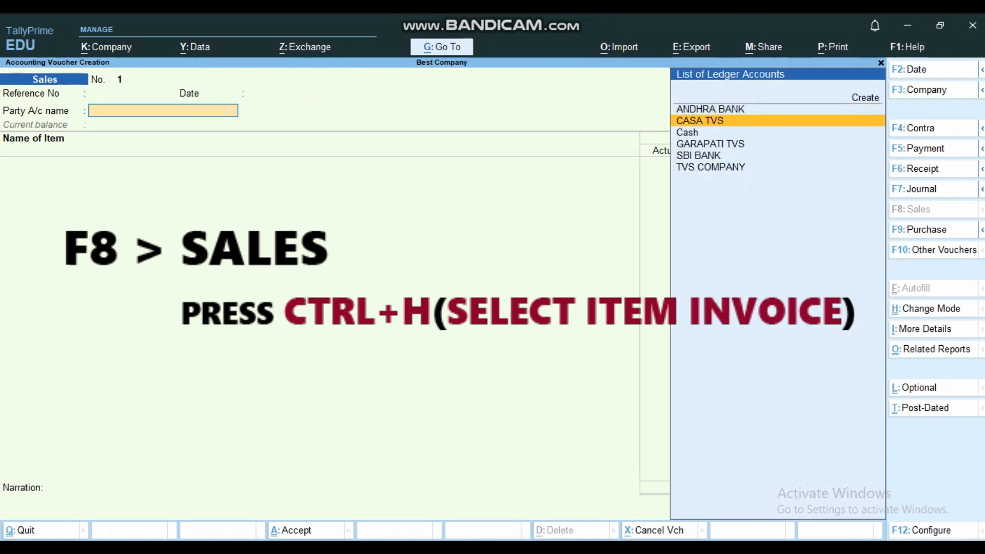
{"action": "key", "text": "Return"}
{"action": "key", "text": "Return"}
{"action": "key", "text": "Return"}
{"action": "key", "text": "Return"}
{"action": "key", "text": "Return"}
{"action": "key", "text": "Return"}
{"action": "key", "text": "Return"}
{"action": "key", "text": "Return"}
{"action": "key", "text": "Return"}
{"action": "key", "text": "Return"}
{"action": "key", "text": "Return"}
{"action": "key", "text": "Return"}
{"action": "key", "text": "Return"}
{"action": "key", "text": "Return"}
{"action": "key", "text": "Return"}
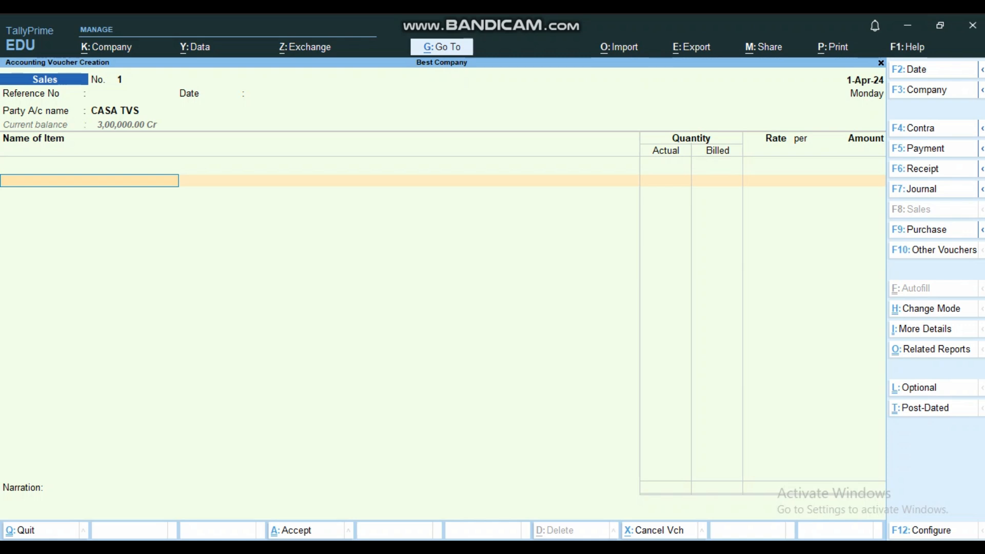
Check the CASA TVS sales transaction in the Word document, and add JUPITER SCOOTERS as the first item of the TallyPrime voucher
{"action": "key", "text": "alt+Tab"}
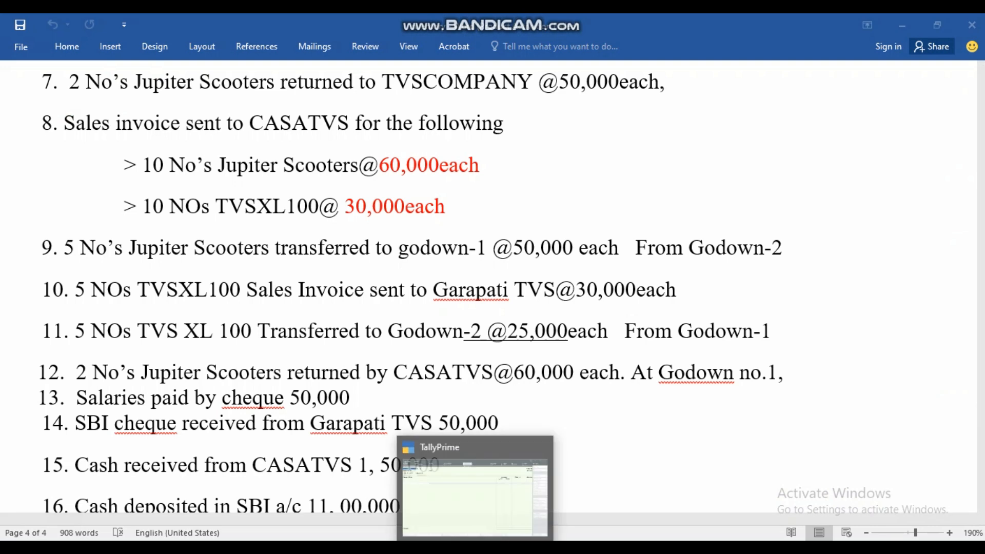
{"action": "left_click", "coordinate": [478, 546]}
{"action": "type", "text": "ju"}
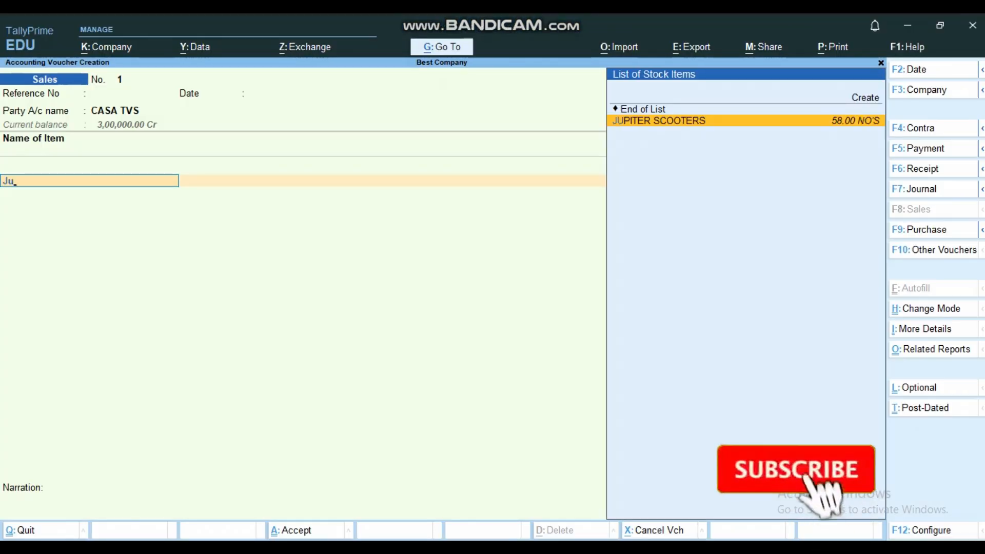
{"action": "key", "text": "Return"}
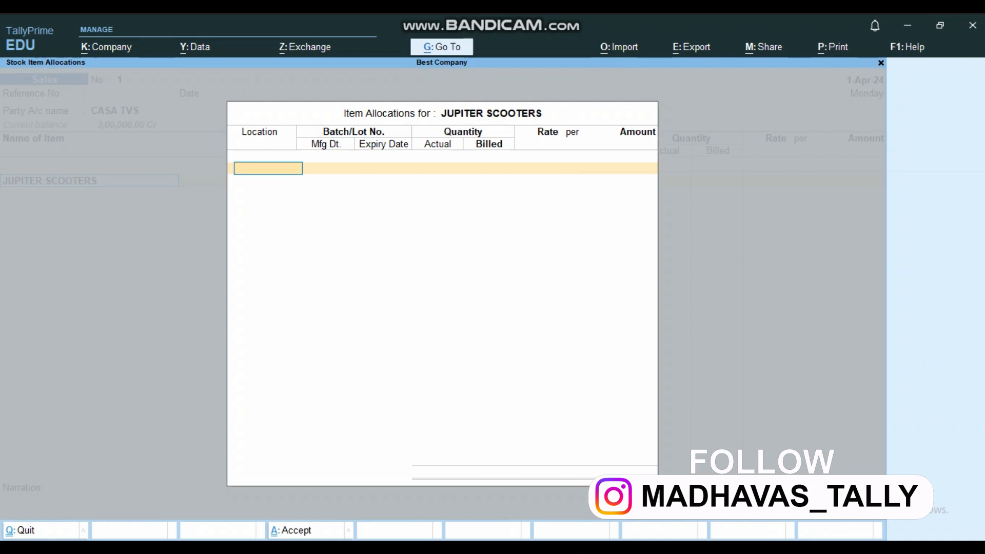
Allocate the JUPITER SCOOTERS from location GODOWN-II with batch Vja@2
{"action": "key", "text": "space"}
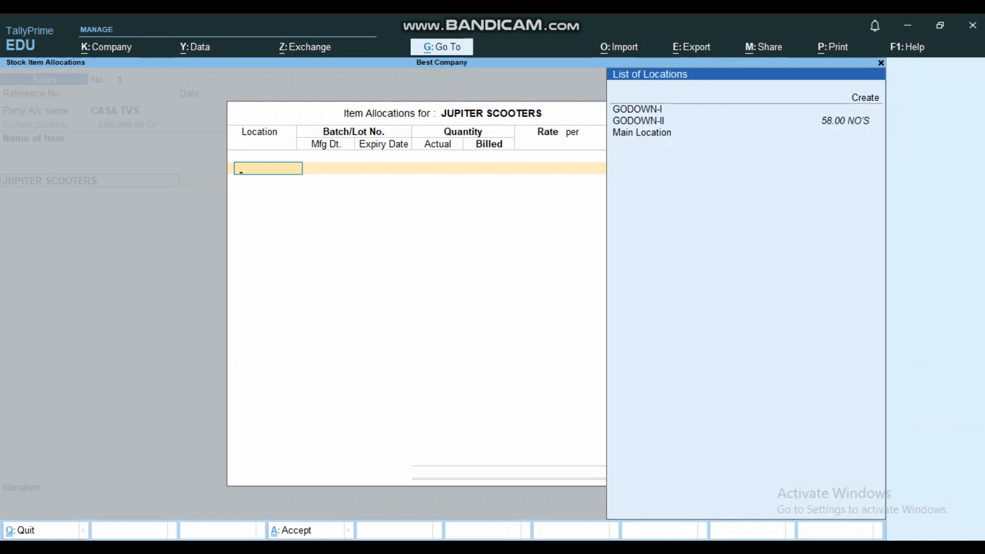
{"action": "key", "text": "Down"}
{"action": "key", "text": "Down"}
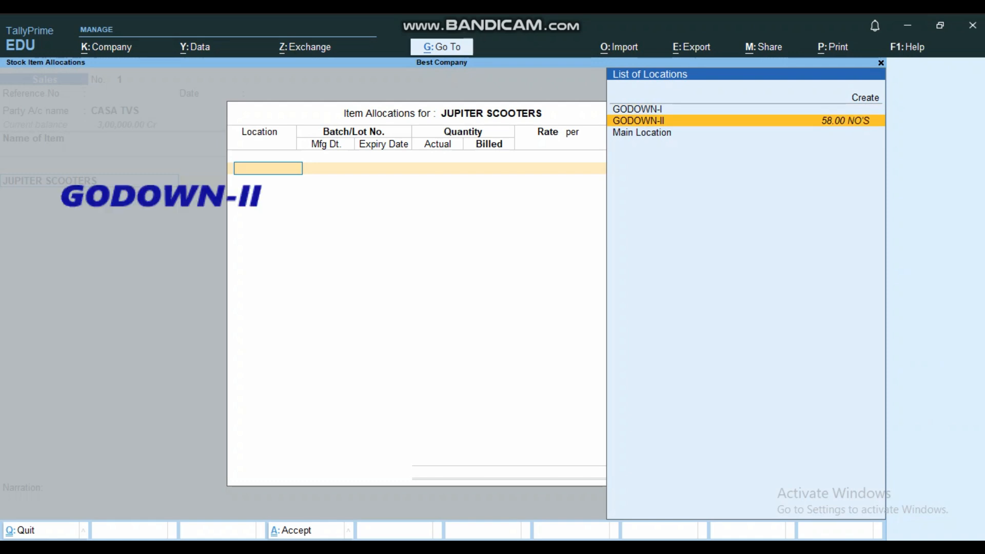
{"action": "key", "text": "Return"}
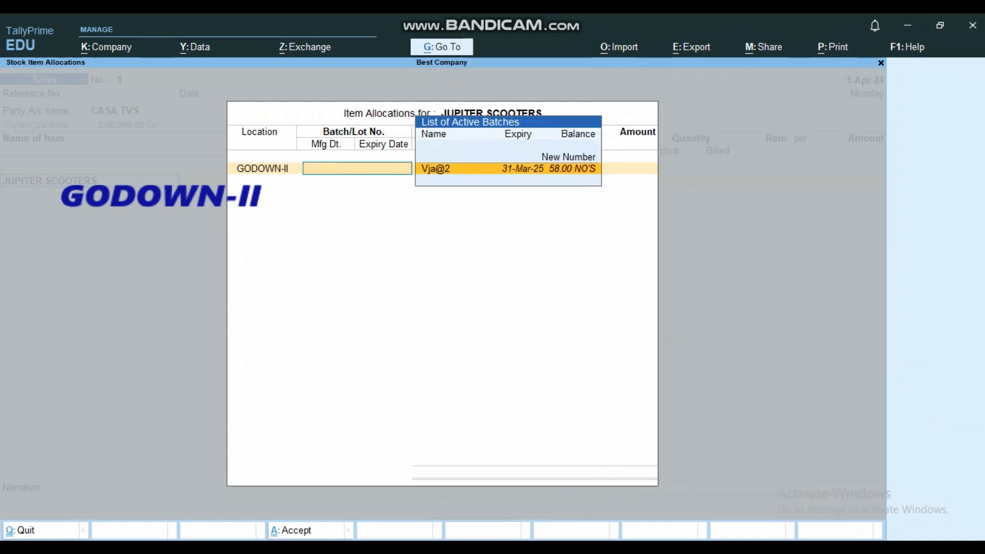
{"action": "key", "text": "Return"}
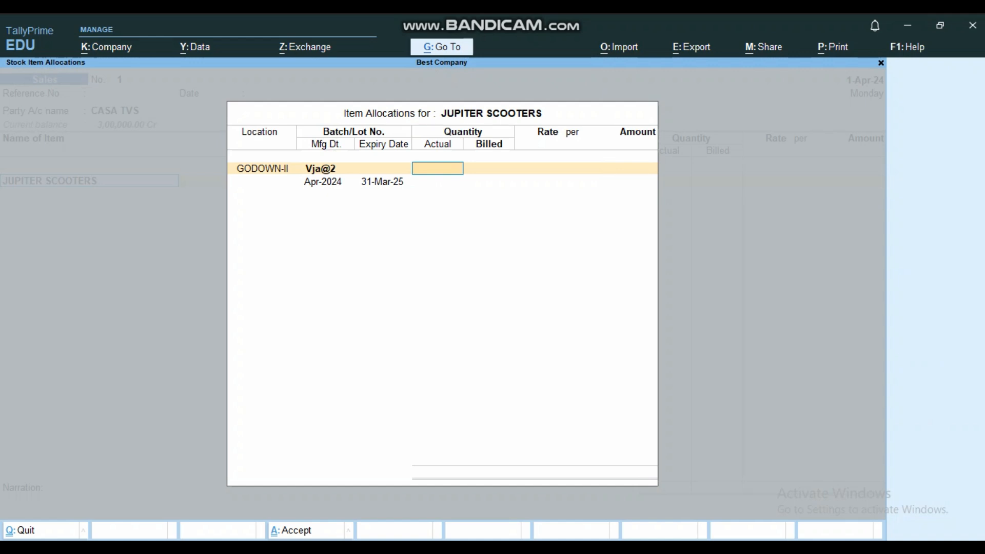
Set the JUPITER SCOOTERS quantity to 10 and accept the allocation with the 60,000 rate and default batch dates
{"action": "type", "text": "10"}
{"action": "key", "text": "Return"}
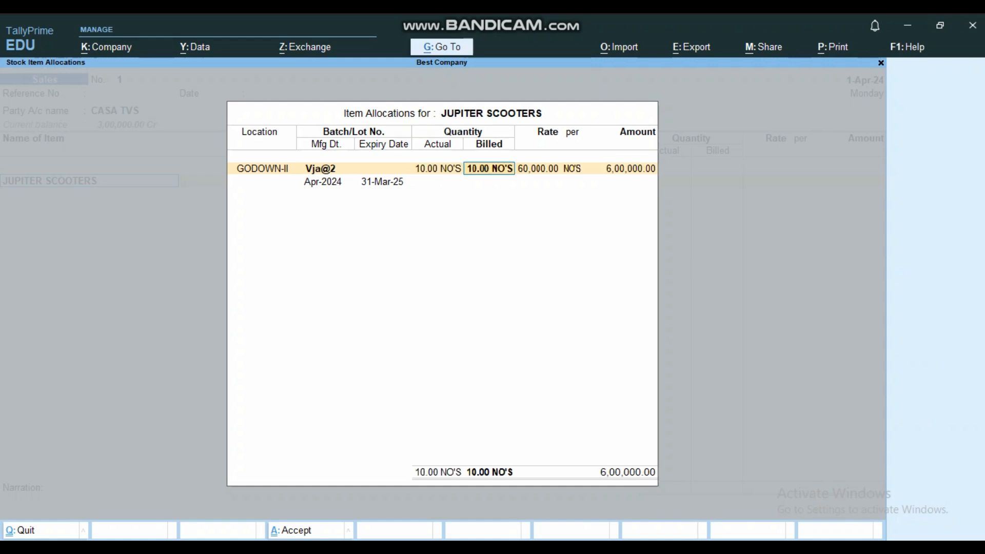
{"action": "key", "text": "Return"}
{"action": "key", "text": "Return"}
{"action": "key", "text": "Return"}
{"action": "key", "text": "Return"}
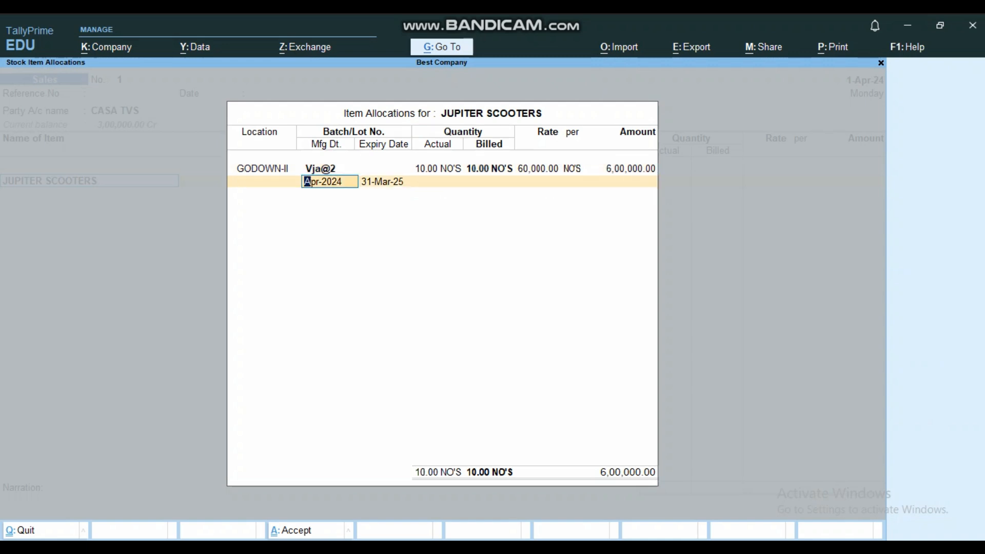
{"action": "key", "text": "Return"}
{"action": "key", "text": "Return"}
{"action": "key", "text": "Return"}
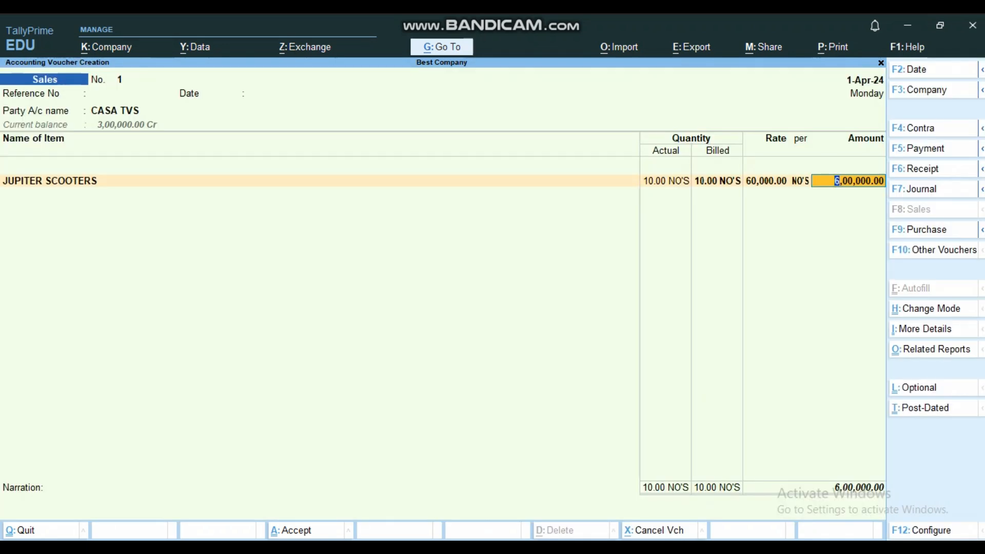
Assign the JUPITER SCOOTERS amount to the SALES@28% ledger
{"action": "key", "text": "Return"}
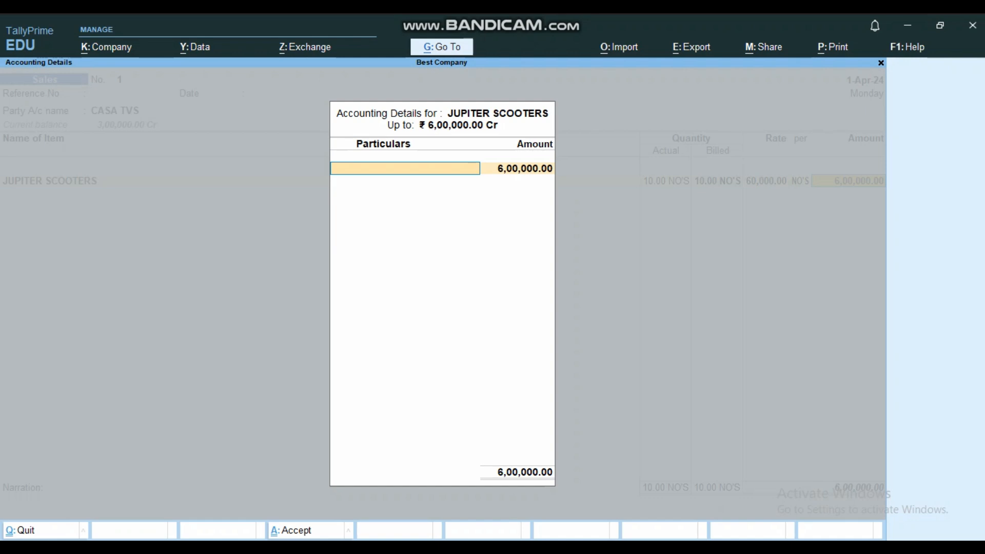
{"action": "type", "text": "S"}
{"action": "key", "text": "Down"}
{"action": "key", "text": "Down"}
{"action": "key", "text": "Up"}
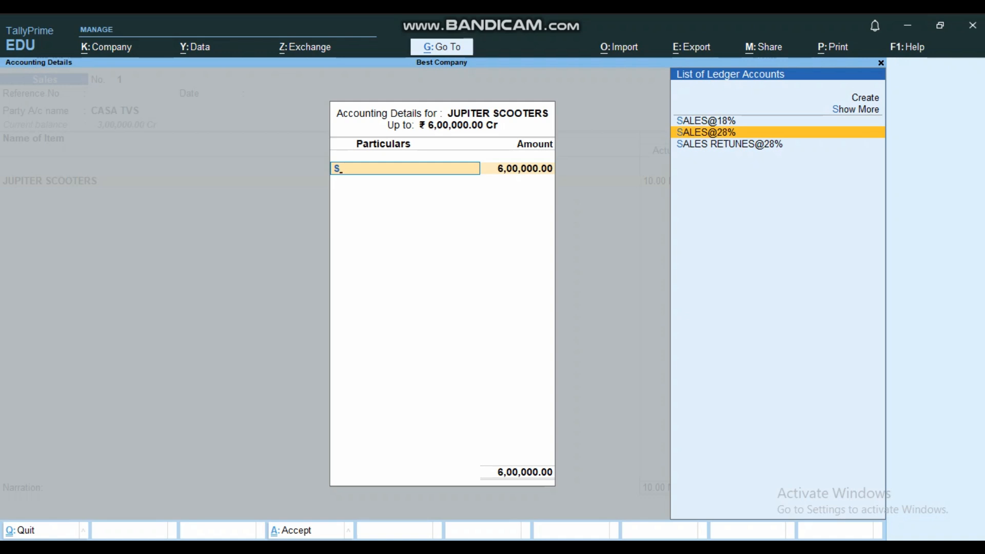
{"action": "key", "text": "Return"}
{"action": "key", "text": "Return"}
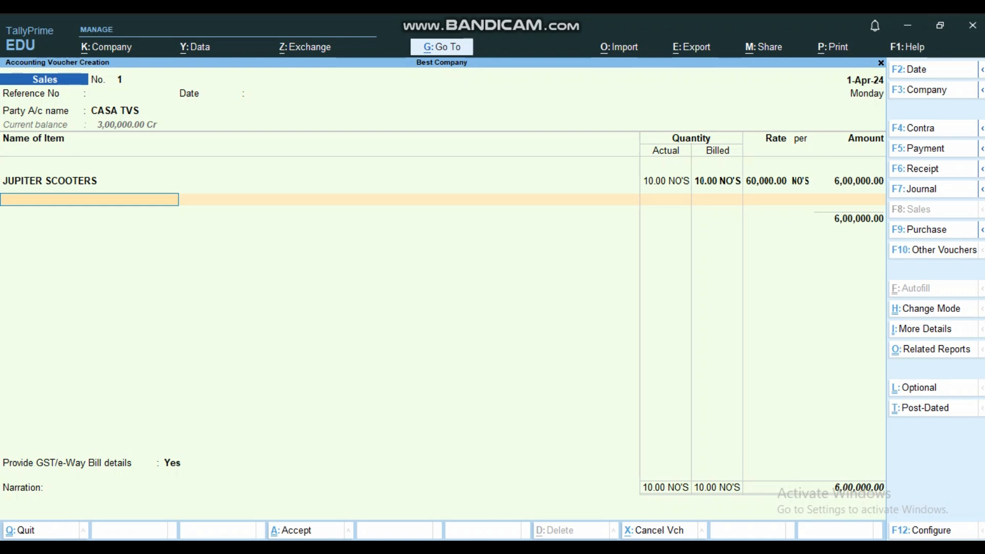
Add TVS-XL as the second item, allocated from location GODOWN-I with batch Vja@1
{"action": "type", "text": "T"}
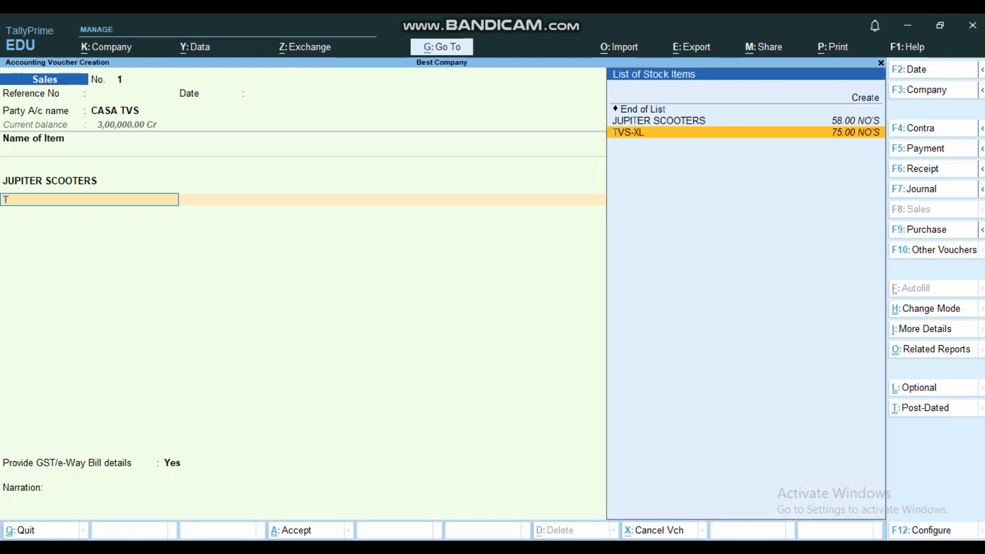
{"action": "key", "text": "Return"}
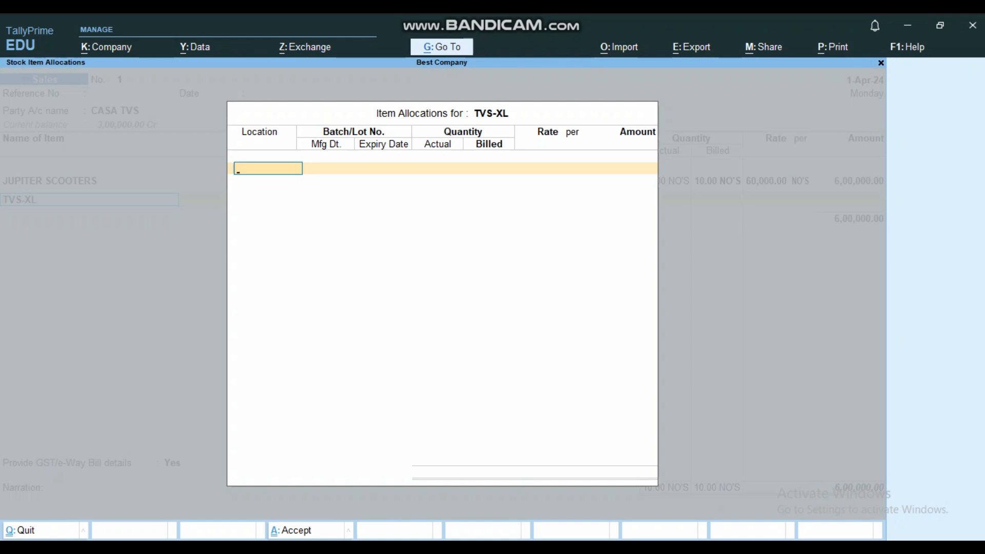
{"action": "key", "text": "space"}
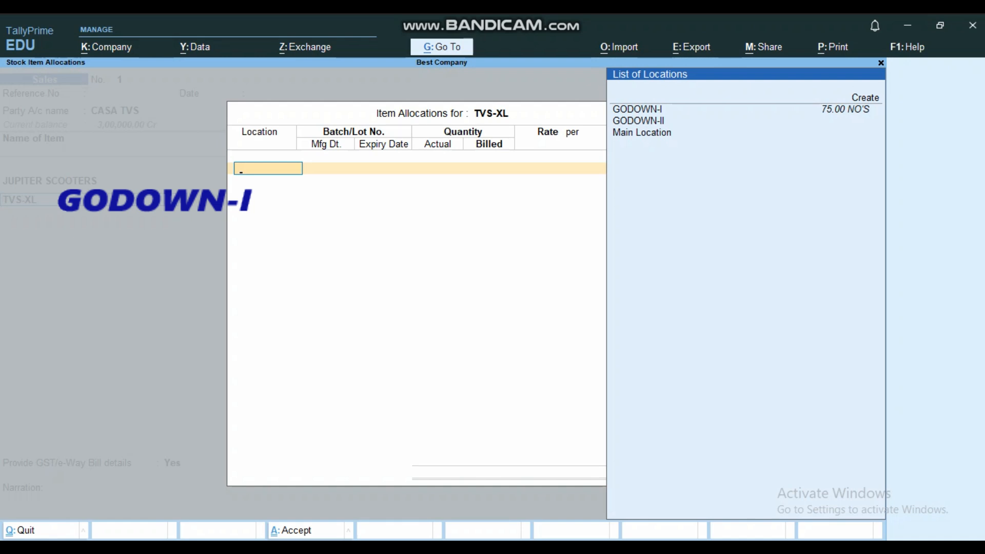
{"action": "key", "text": "Down"}
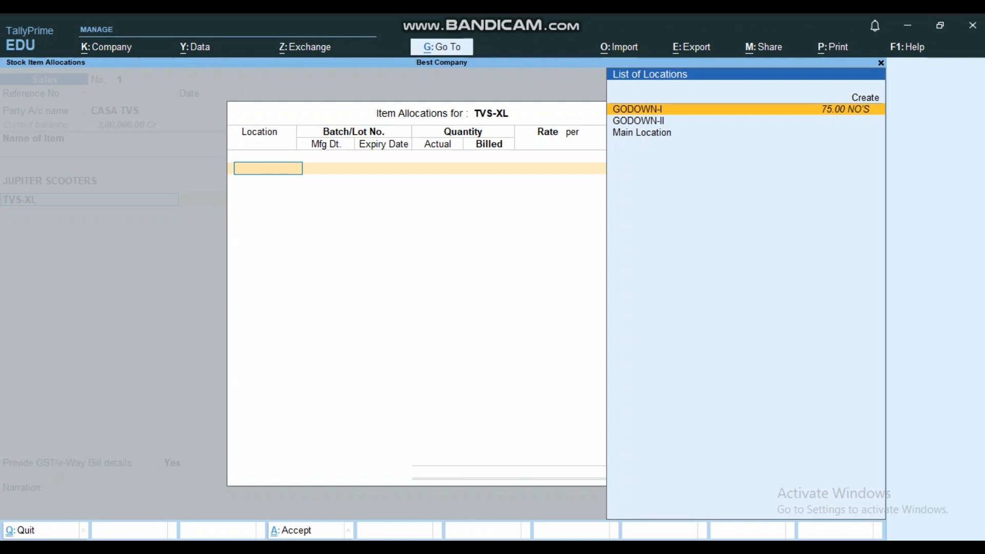
{"action": "key", "text": "Return"}
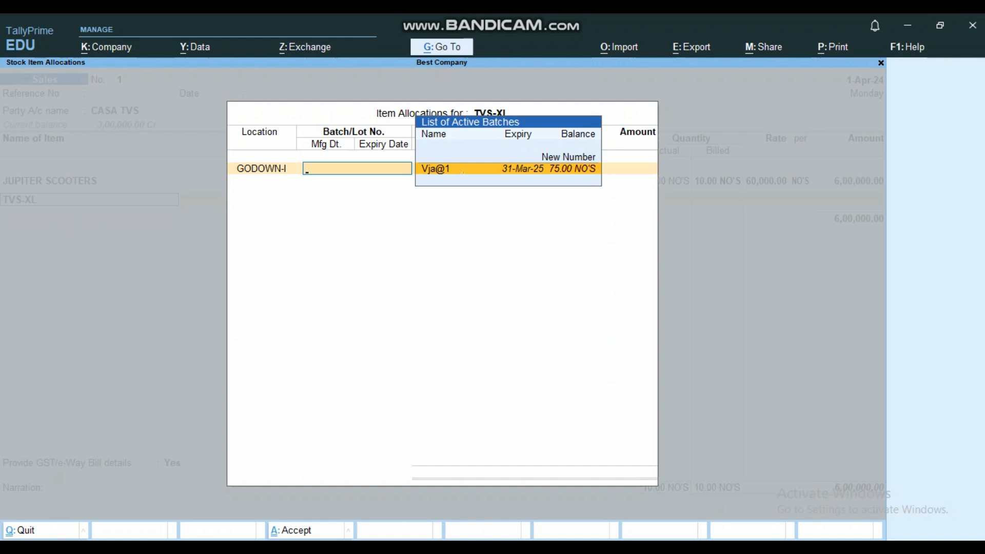
{"action": "key", "text": "Return"}
Set the TVS-XL quantity to 10 and accept the allocation with the 30,000 rate and default batch dates
{"action": "type", "text": "10"}
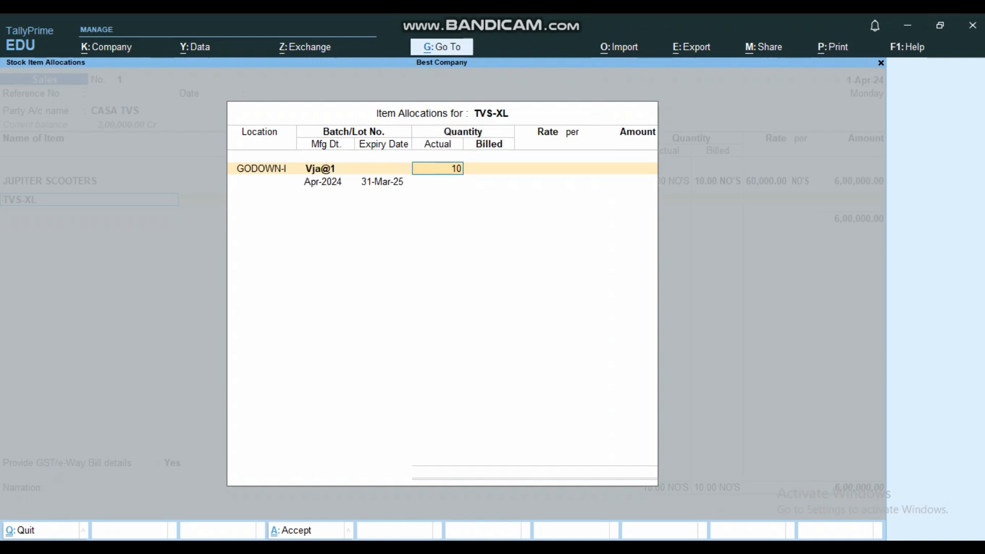
{"action": "key", "text": "Return"}
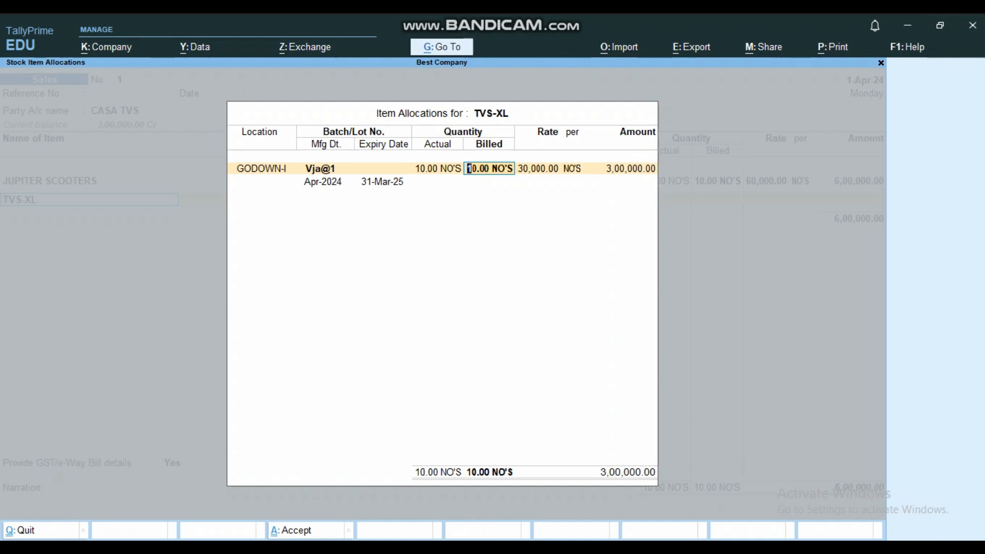
{"action": "key", "text": "Return"}
{"action": "key", "text": "Return"}
{"action": "key", "text": "Return"}
{"action": "key", "text": "Return"}
{"action": "key", "text": "Return"}
{"action": "key", "text": "Return"}
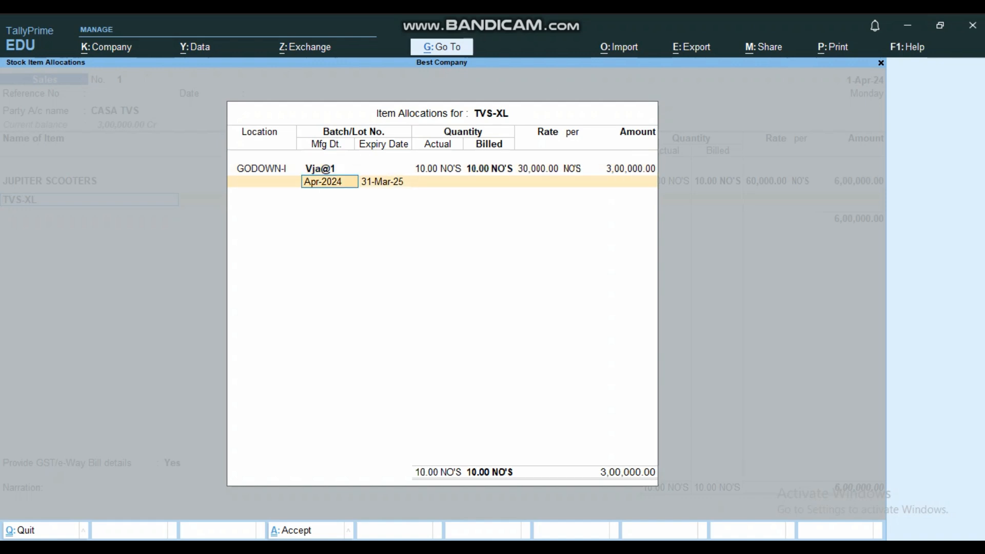
{"action": "key", "text": "Return"}
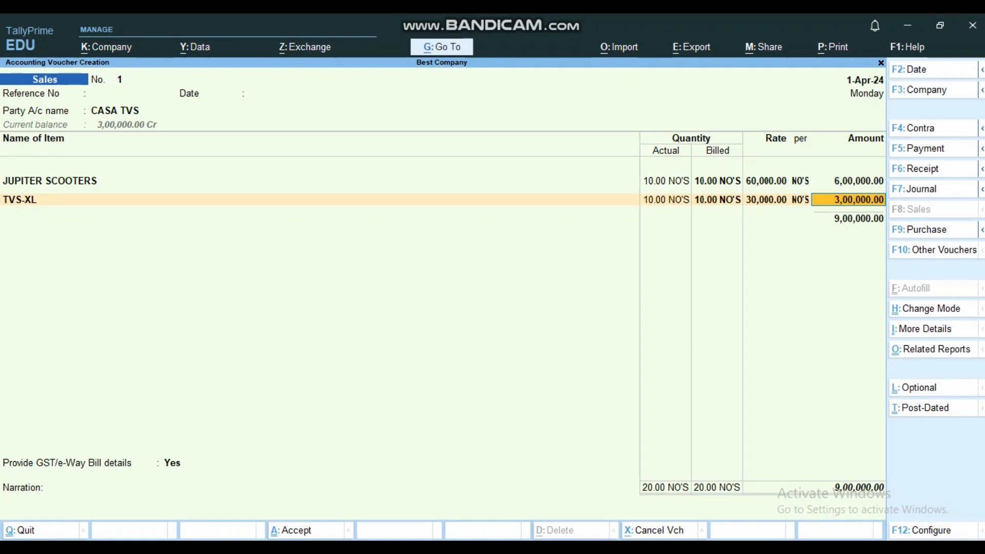
Assign the TVS-XL amount to the SALES@18% ledger
{"action": "key", "text": "Return"}
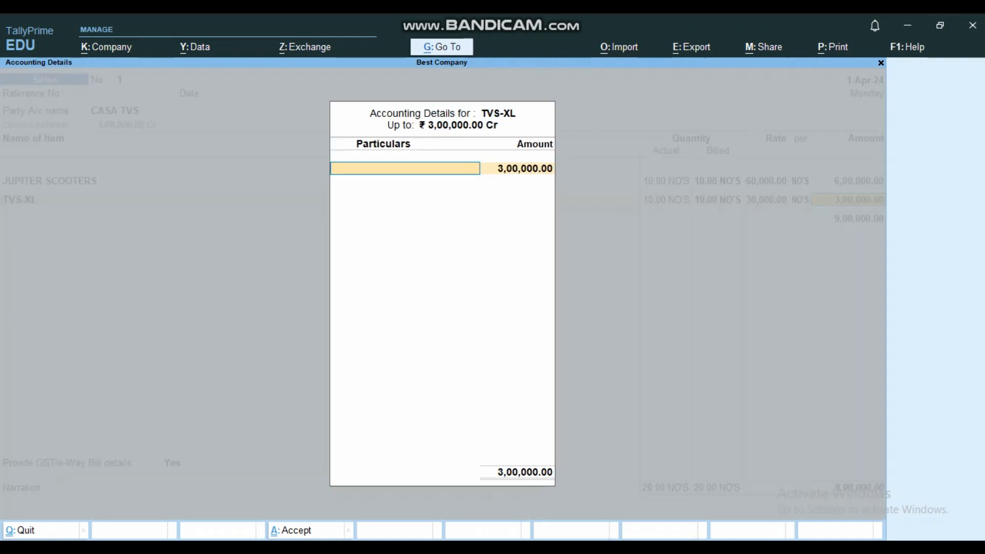
{"action": "type", "text": "S"}
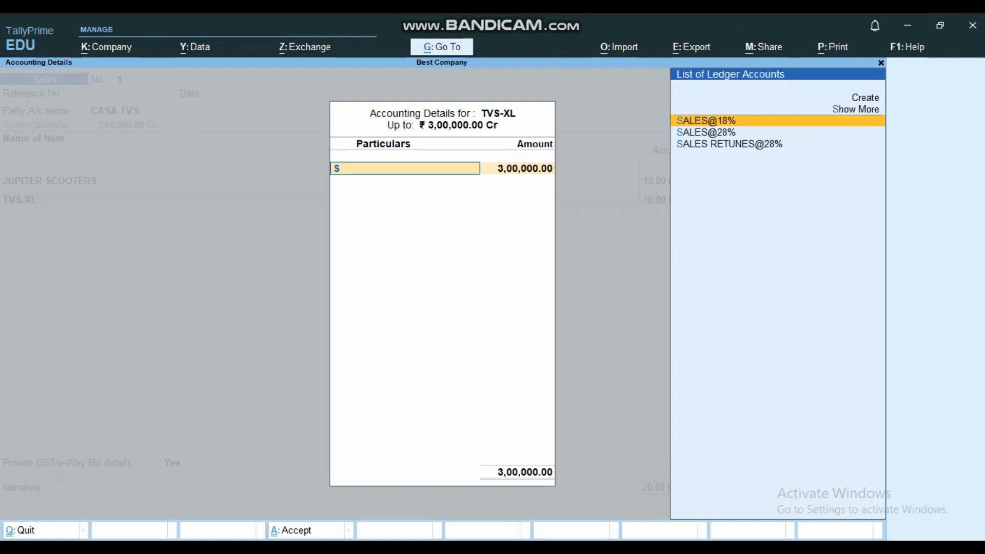
{"action": "key", "text": "Return"}
{"action": "key", "text": "Return"}
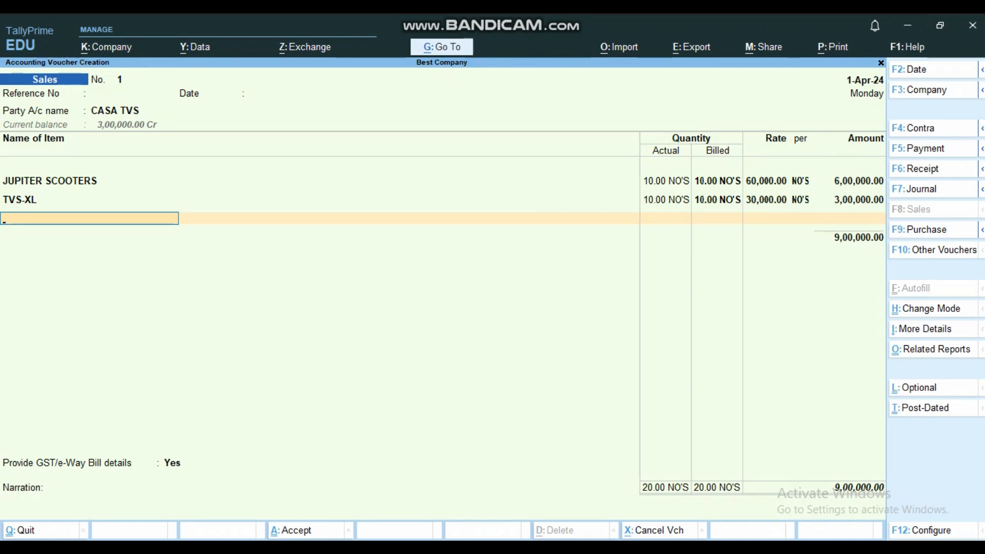
End the item list and add the OUTPUT CGST@14% and OUTPUT SGST@14% tax ledgers below it
{"action": "key", "text": "Return"}
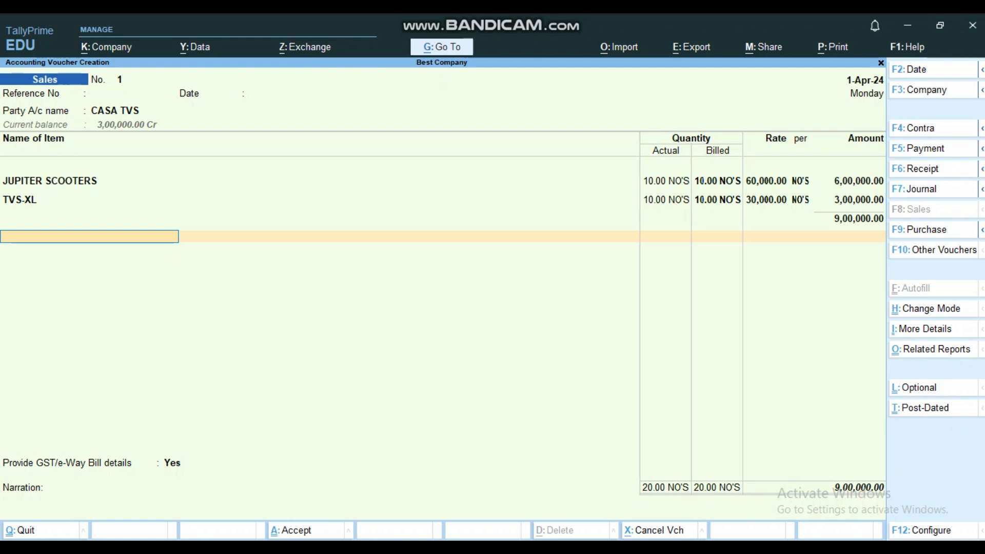
{"action": "type", "text": "O"}
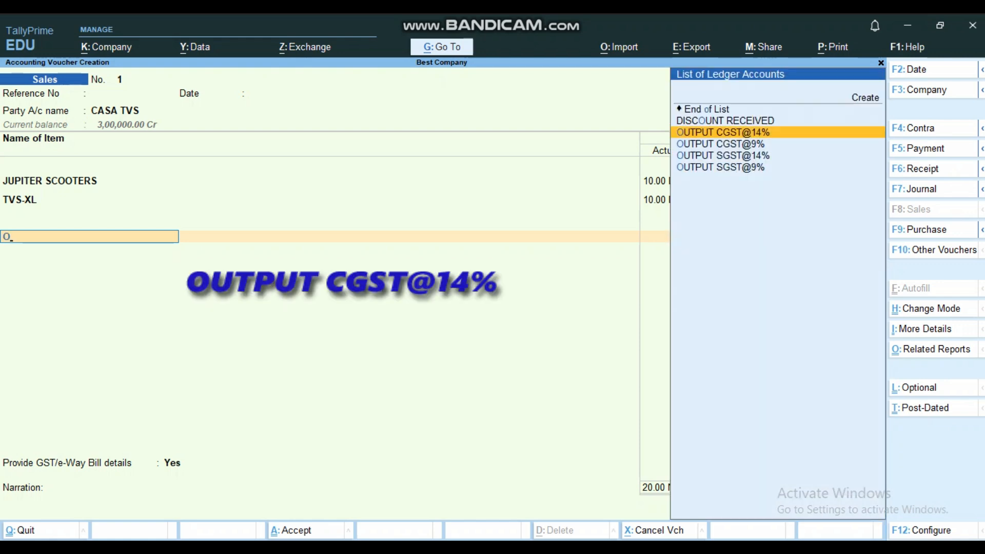
{"action": "key", "text": "Return"}
{"action": "key", "text": "Return"}
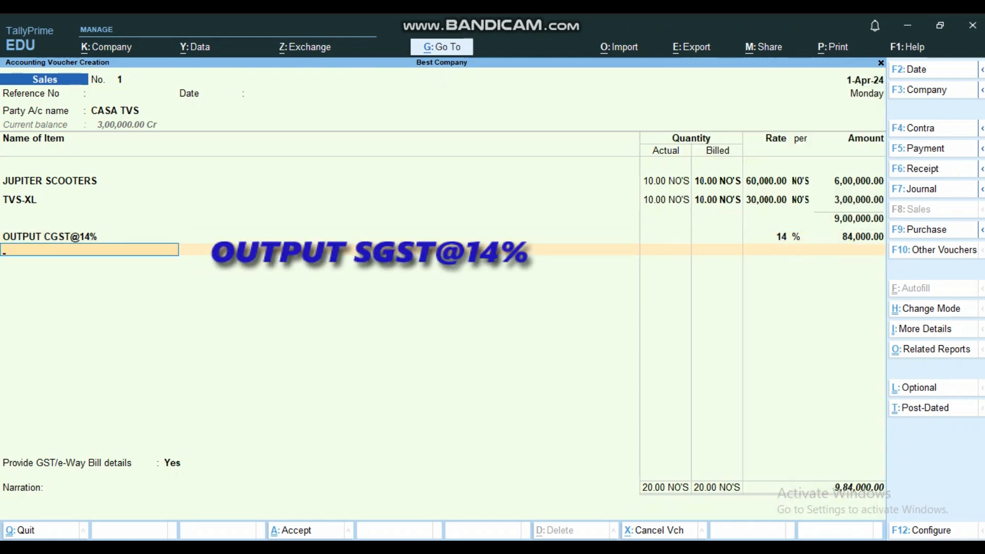
{"action": "type", "text": "O"}
{"action": "key", "text": "Down"}
{"action": "key", "text": "Down"}
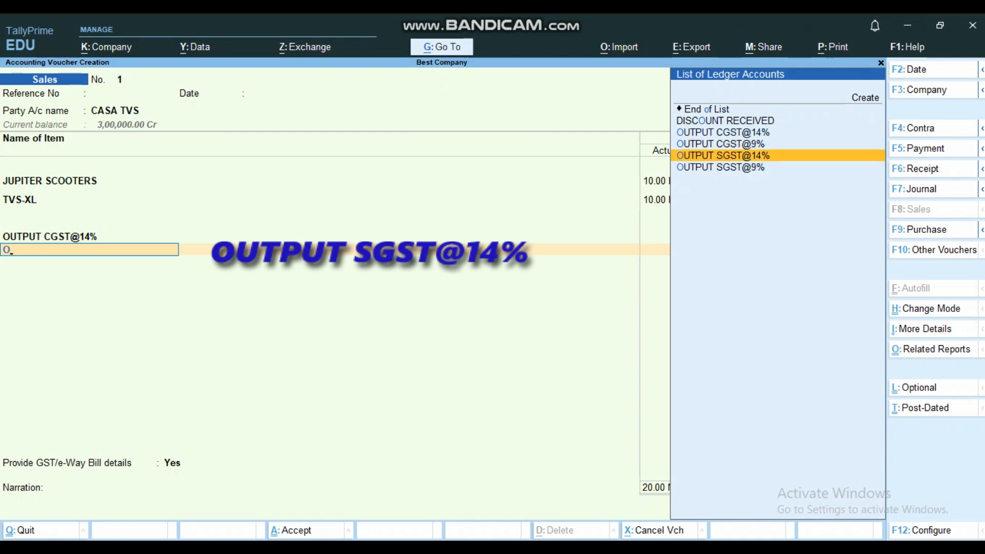
{"action": "key", "text": "Return"}
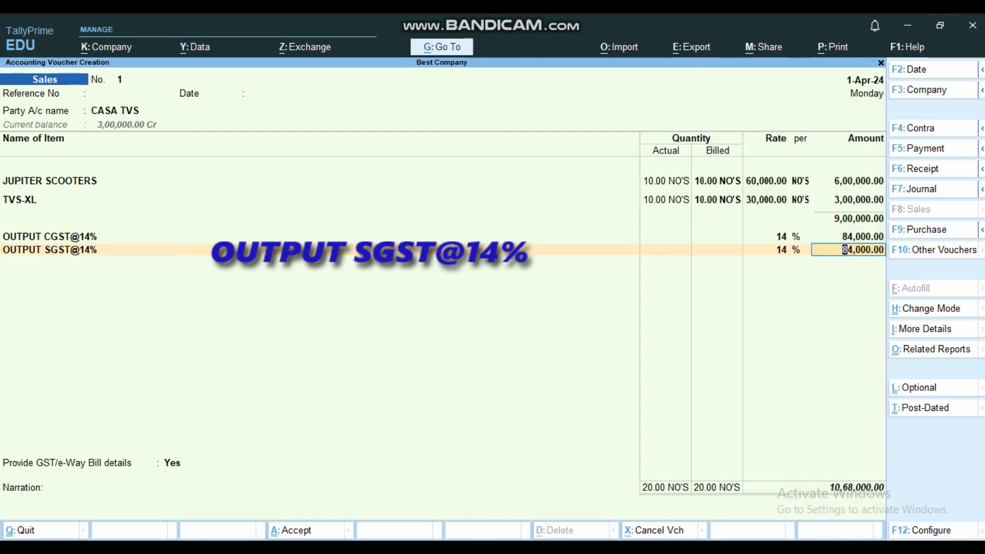
{"action": "key", "text": "Return"}
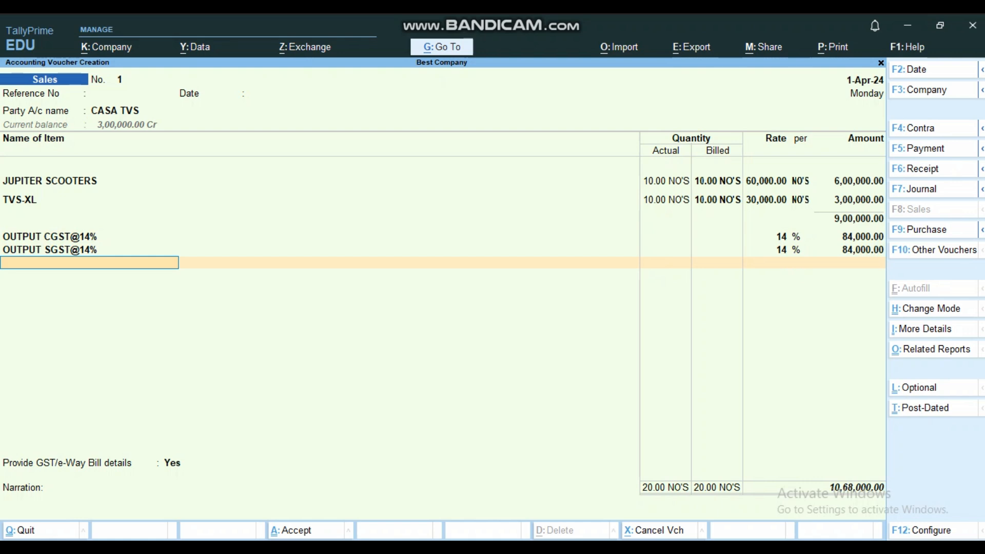
Add the OUTPUT CGST@9% and OUTPUT SGST@9% tax ledgers below the 14% ledgers, keeping their calculated amounts
{"action": "type", "text": "O"}
{"action": "key", "text": "Down"}
{"action": "key", "text": "Down"}
{"action": "key", "text": "Return"}
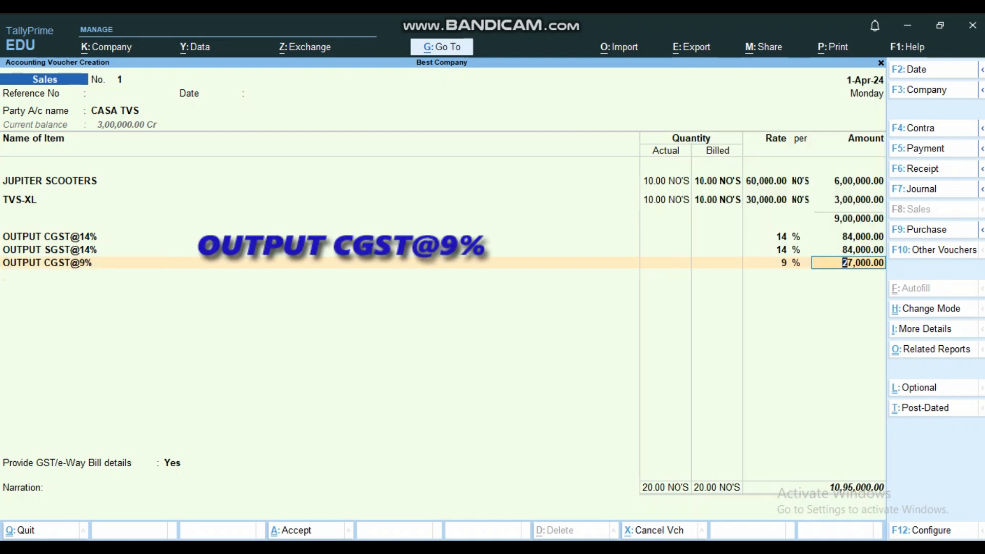
{"action": "key", "text": "Return"}
{"action": "key", "text": "Down"}
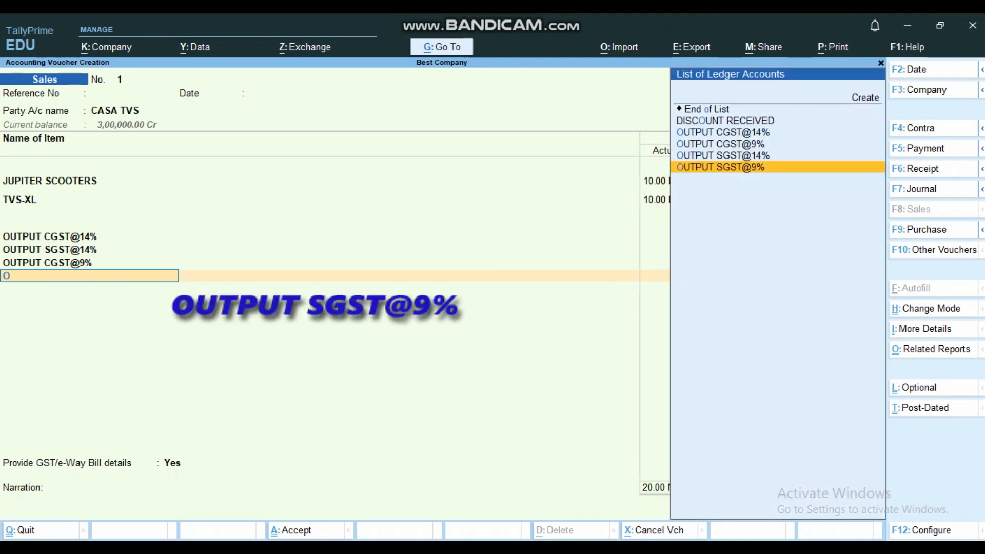
{"action": "key", "text": "Return"}
{"action": "key", "text": "Return"}
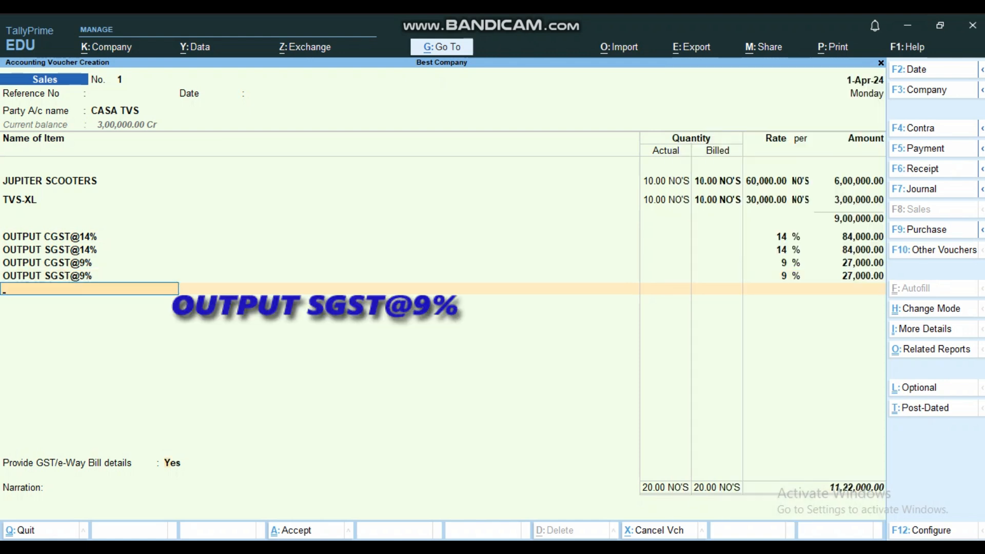
End the tax ledger list and set Provide GST/e-Way Bill details to No
{"action": "key", "text": "Return"}
{"action": "key", "text": "Up"}
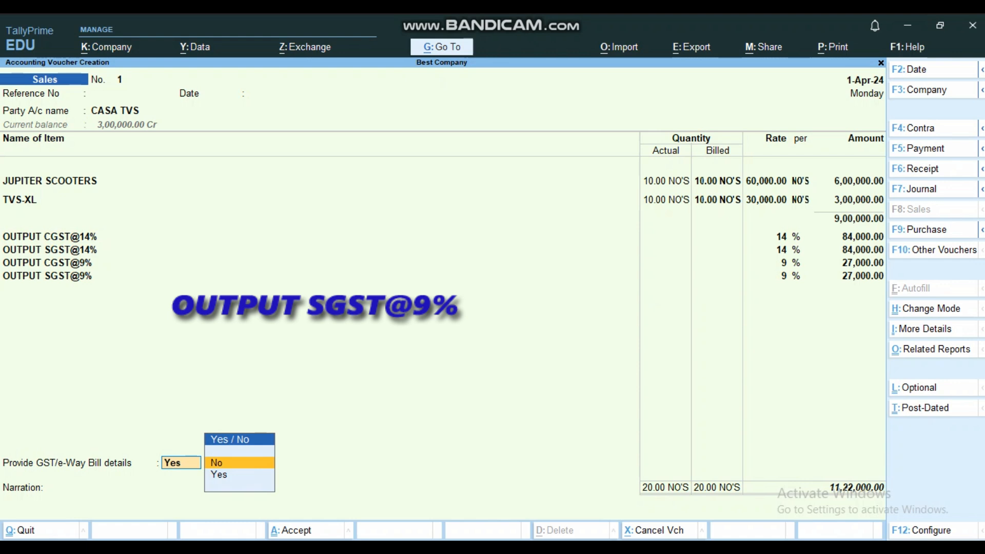
{"action": "key", "text": "Return"}
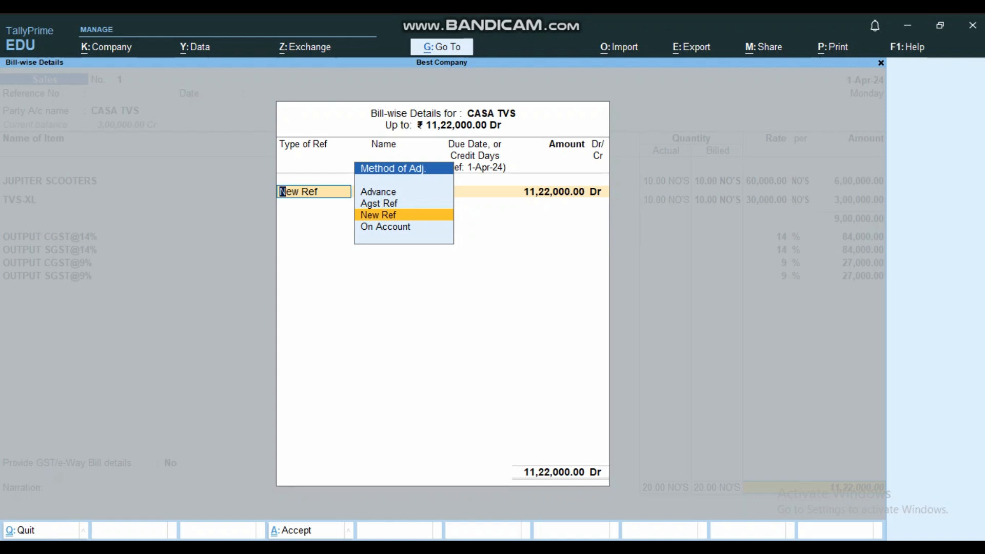
Allocate the full CASA TVS invoice amount as Agst Ref to bill 1 in the bill-wise details
{"action": "key", "text": "Up"}
{"action": "key", "text": "Return"}
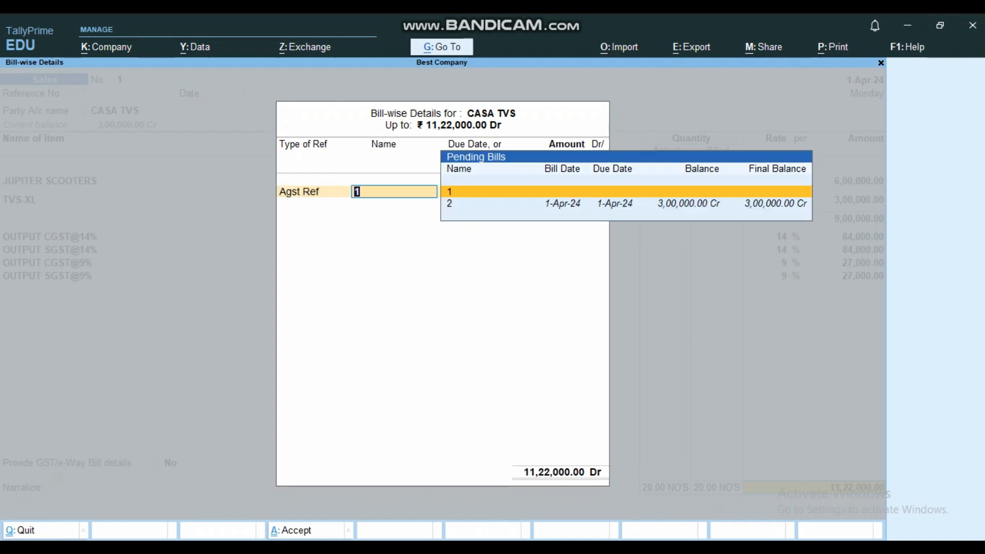
{"action": "key", "text": "Return"}
{"action": "key", "text": "Return"}
{"action": "key", "text": "Return"}
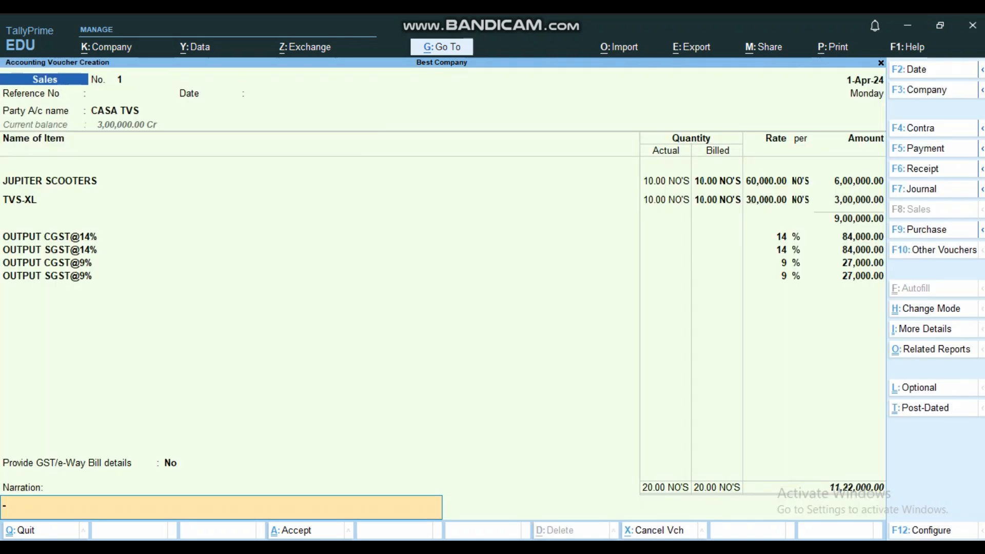
Enter the narration "being stock sold to party", save the sales voucher and decline sending its details for e-Way Bill generation
{"action": "type", "text": "being stock sold to party"}
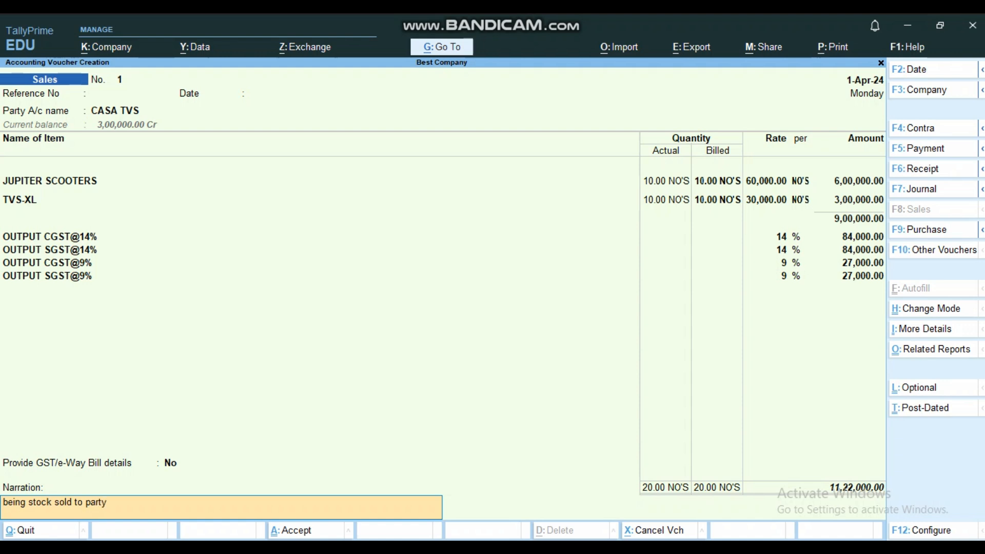
{"action": "key", "text": "Return"}
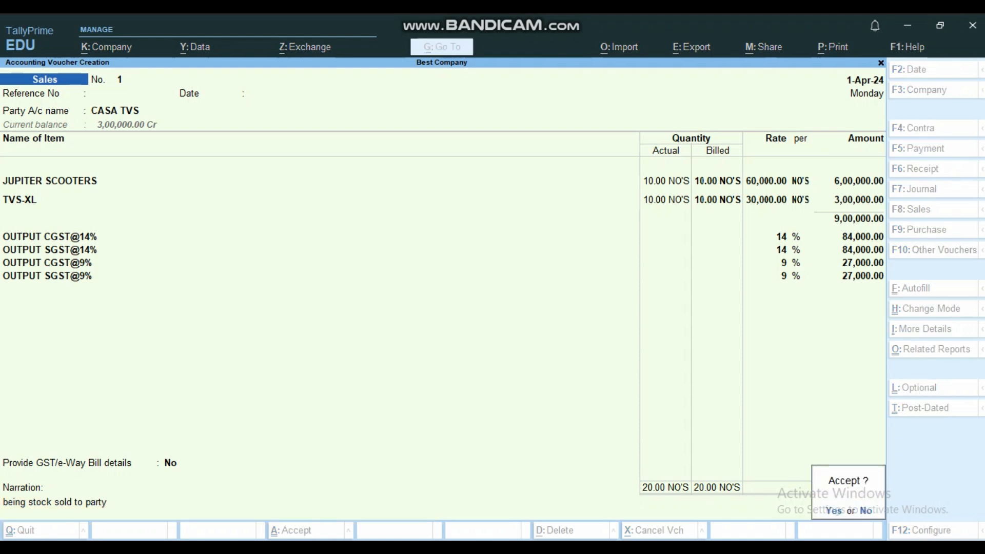
{"action": "key", "text": "Return"}
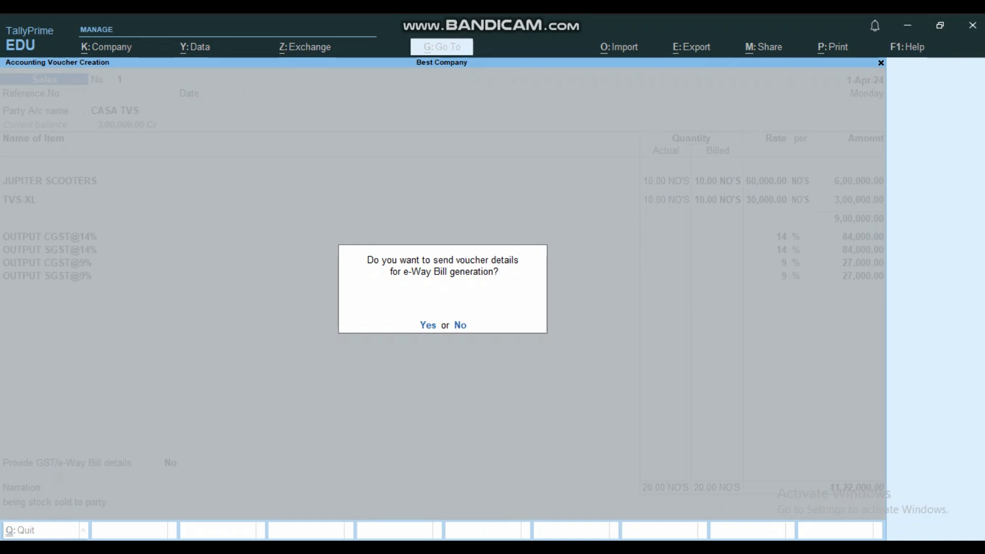
{"action": "key", "text": "n"}
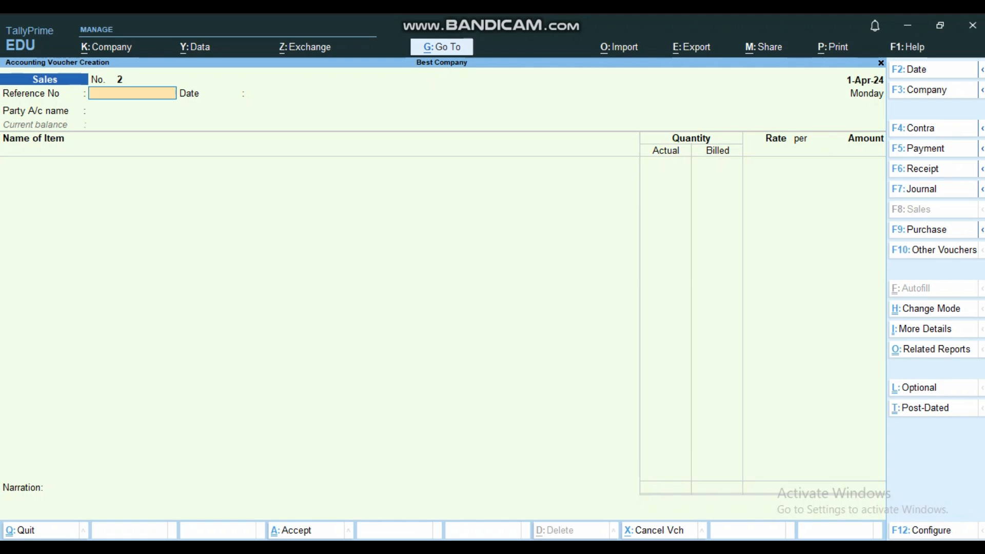
Switch to the Word transaction list and colour "Godown-" and "godown-" in transaction 9 red
{"action": "key", "text": "alt+Tab"}
{"action": "scroll", "coordinate": [494, 288], "scroll_direction": "down", "scroll_amount": 1}
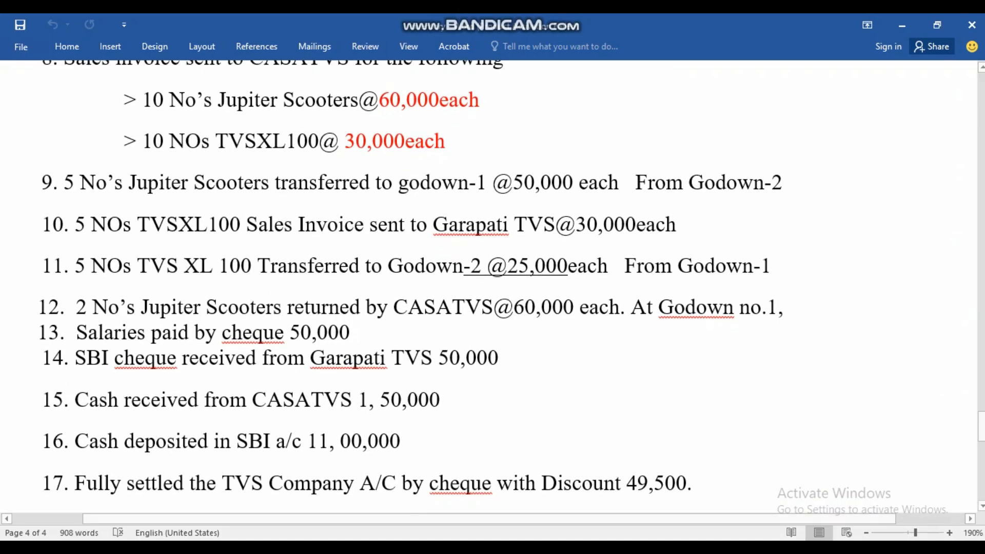
{"action": "scroll", "coordinate": [492, 288], "scroll_direction": "down", "scroll_amount": 1}
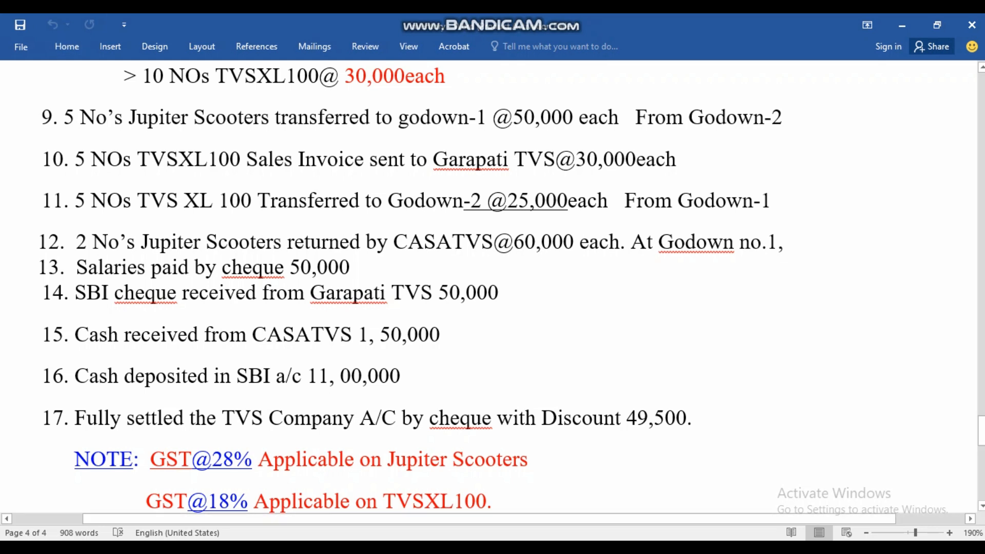
{"action": "left_click_drag", "start_coordinate": [704, 119], "coordinate": [770, 119]}
{"action": "left_click", "coordinate": [855, 103]}
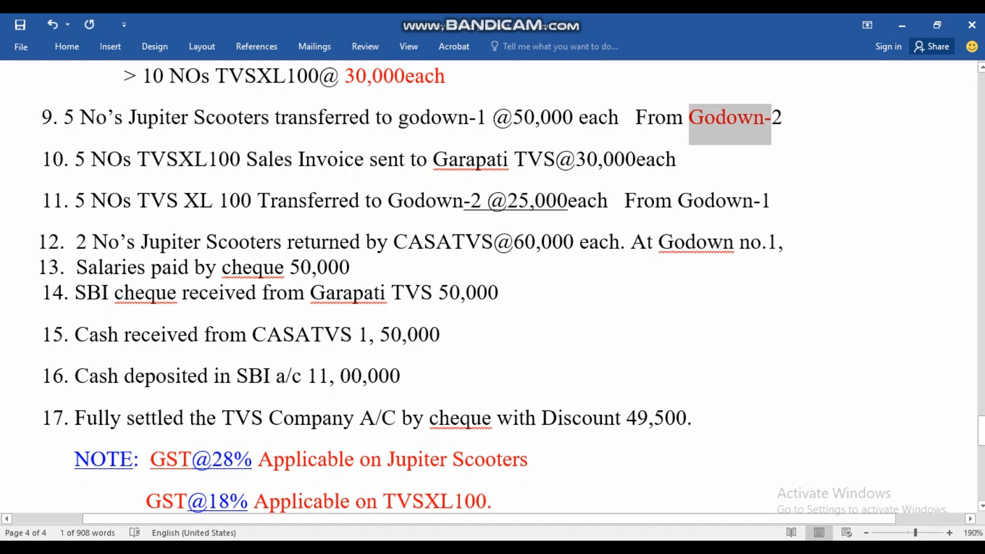
{"action": "left_click_drag", "start_coordinate": [398, 120], "coordinate": [476, 119]}
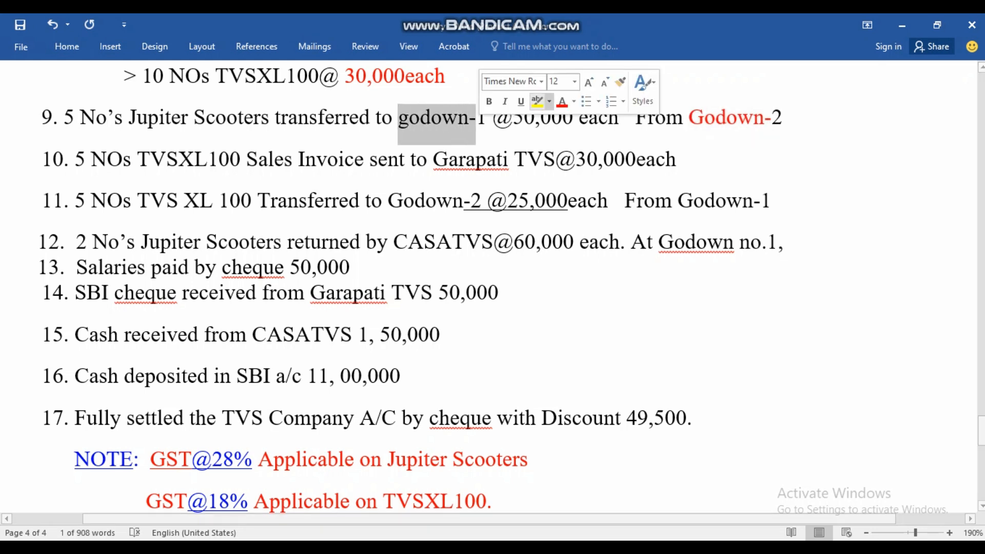
{"action": "left_click", "coordinate": [561, 102]}
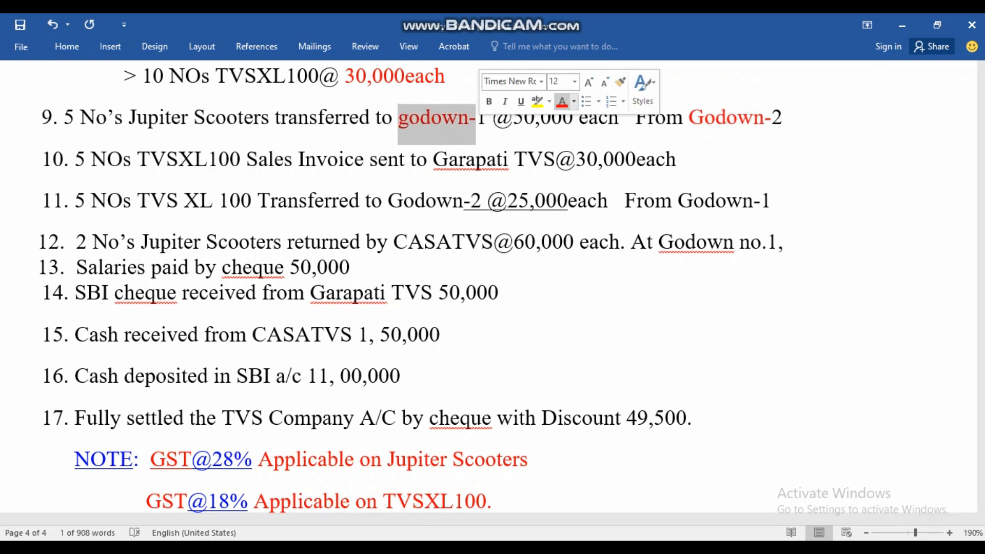
Switch back to TallyPrime and open a Stock Journal voucher, rechecking transaction 9 in the Word list
{"action": "key", "text": "alt+Tab"}
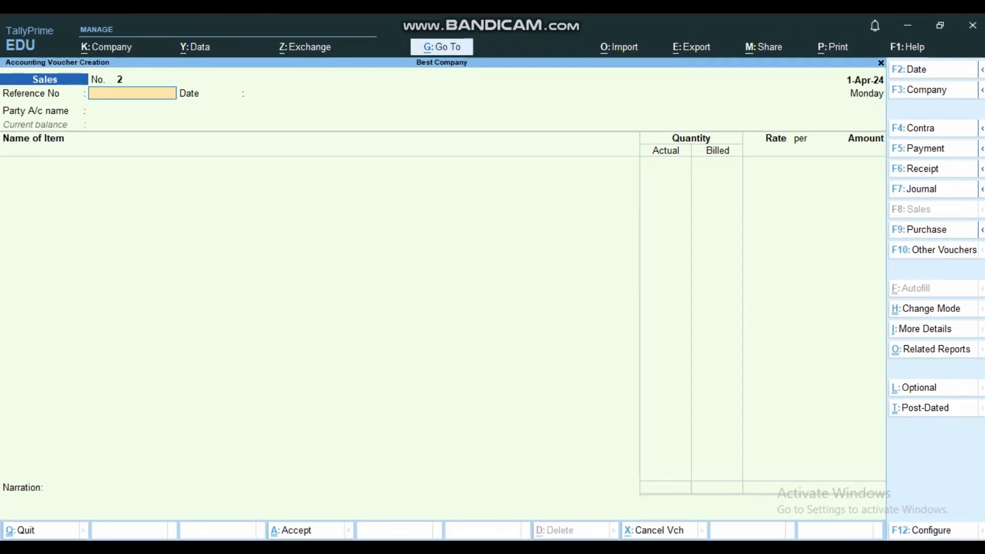
{"action": "key", "text": "alt"}
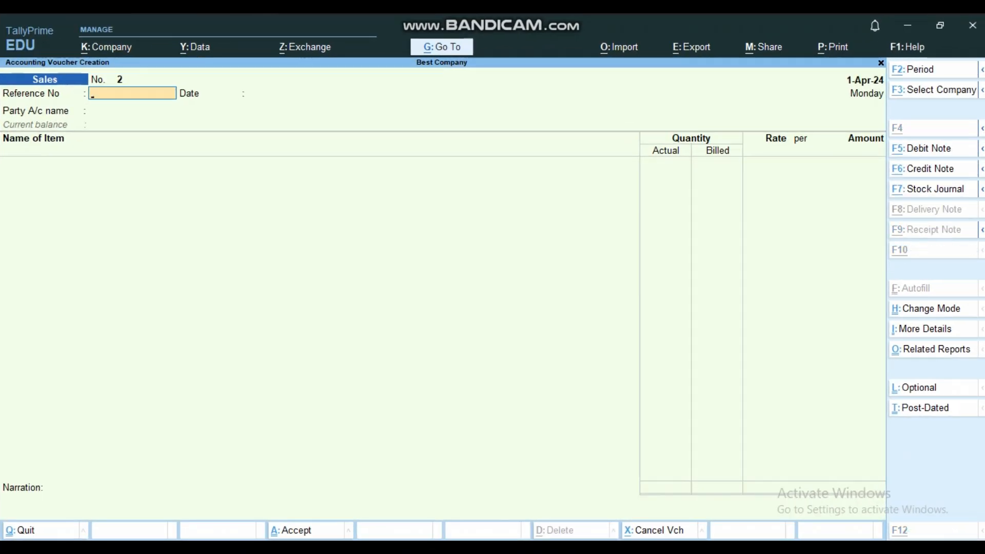
{"action": "key", "text": "alt+F7"}
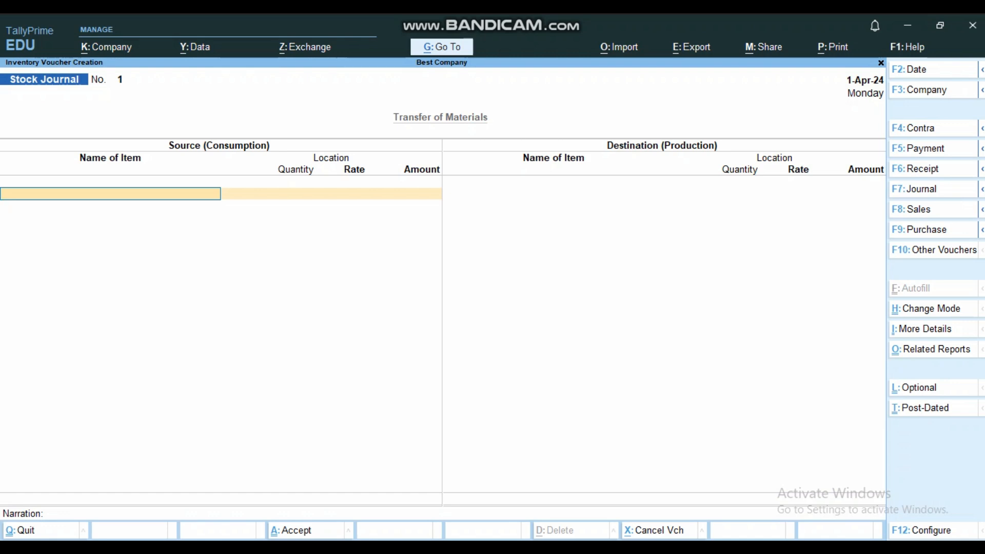
{"action": "key", "text": "alt+Tab"}
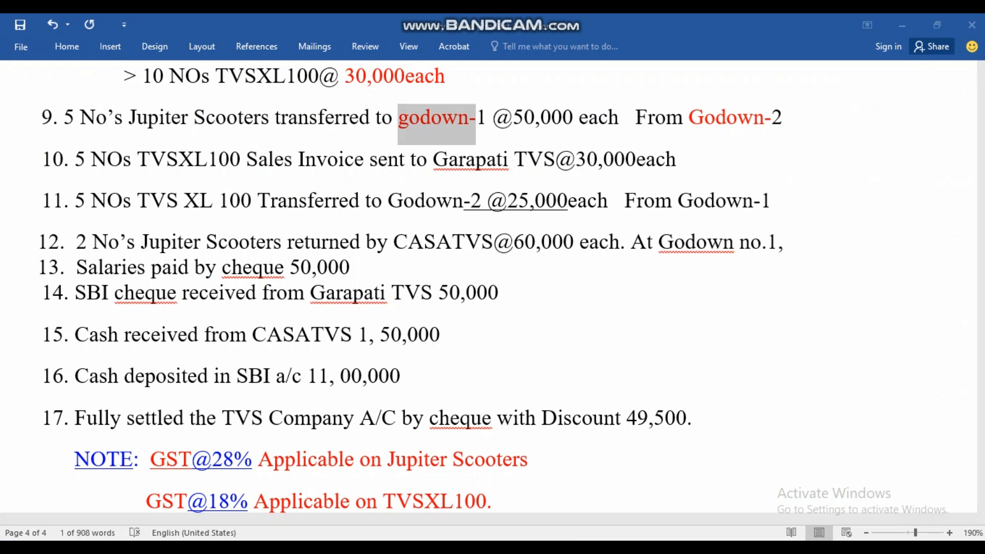
{"action": "key", "text": "alt+Tab"}
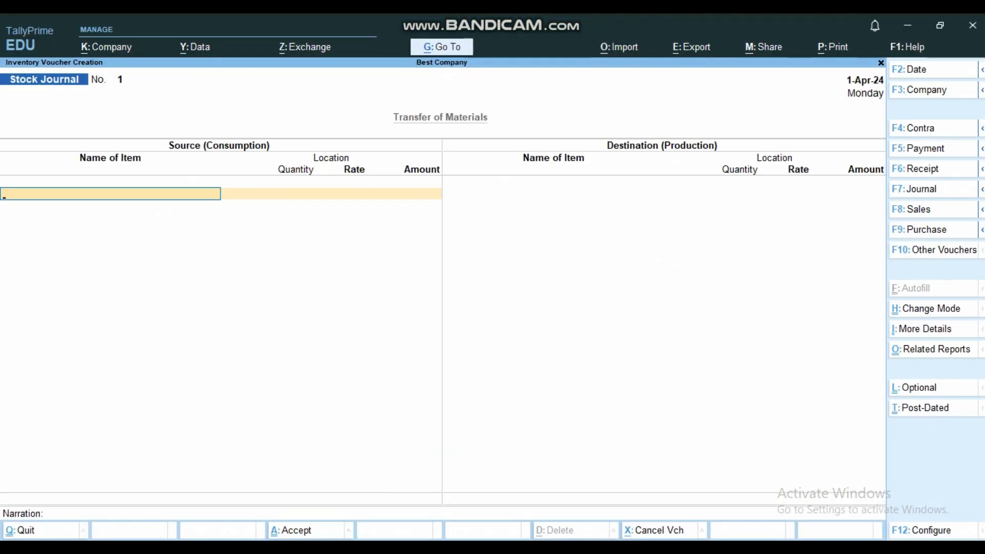
Add JUPITER SCOOTERS as the source item from location GODOWN-II with batch Vja@2
{"action": "type", "text": "J"}
{"action": "key", "text": "Return"}
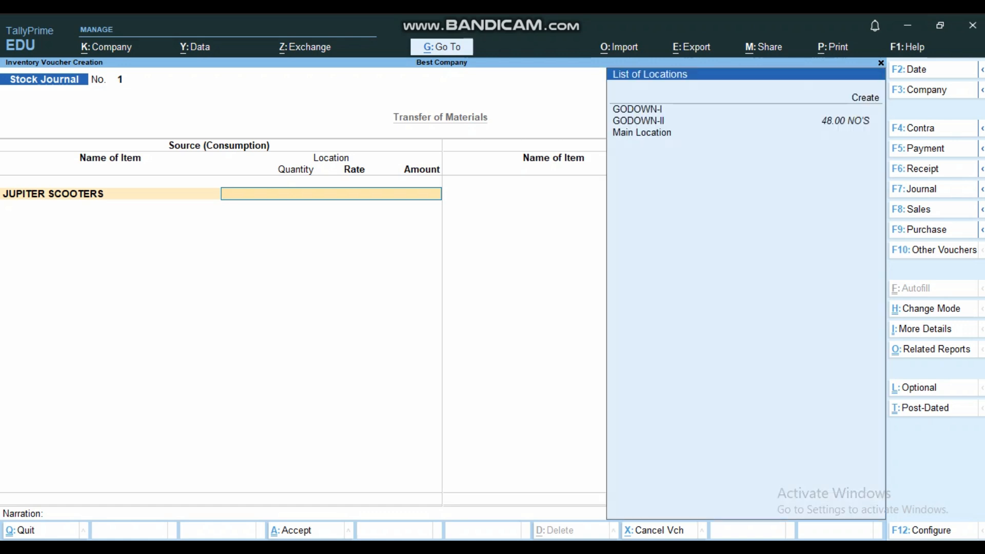
{"action": "key", "text": "Down"}
{"action": "key", "text": "Down"}
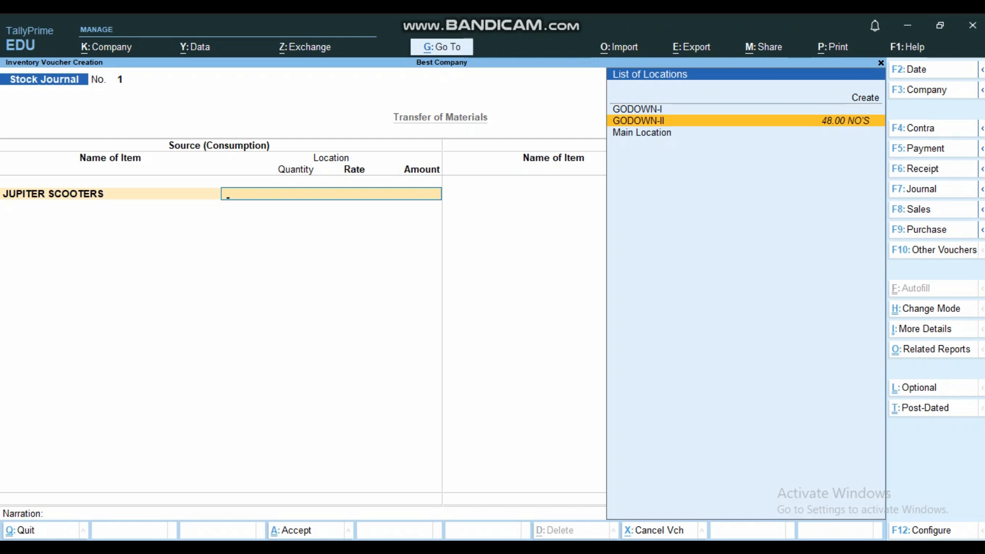
{"action": "key", "text": "Return"}
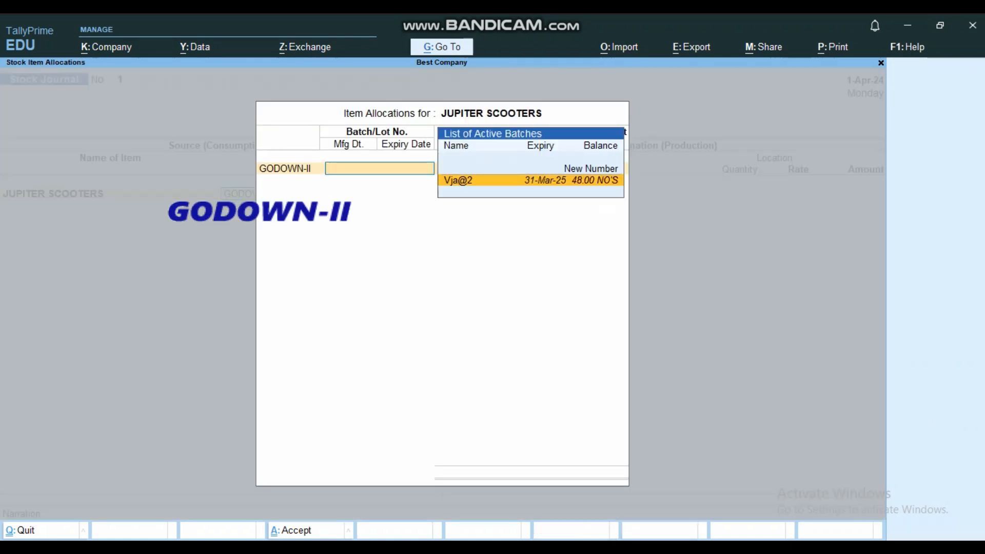
{"action": "key", "text": "Return"}
Set the source quantity to 5, accept the 50,000 rate and default batch dates, and end the source item list
{"action": "type", "text": "5"}
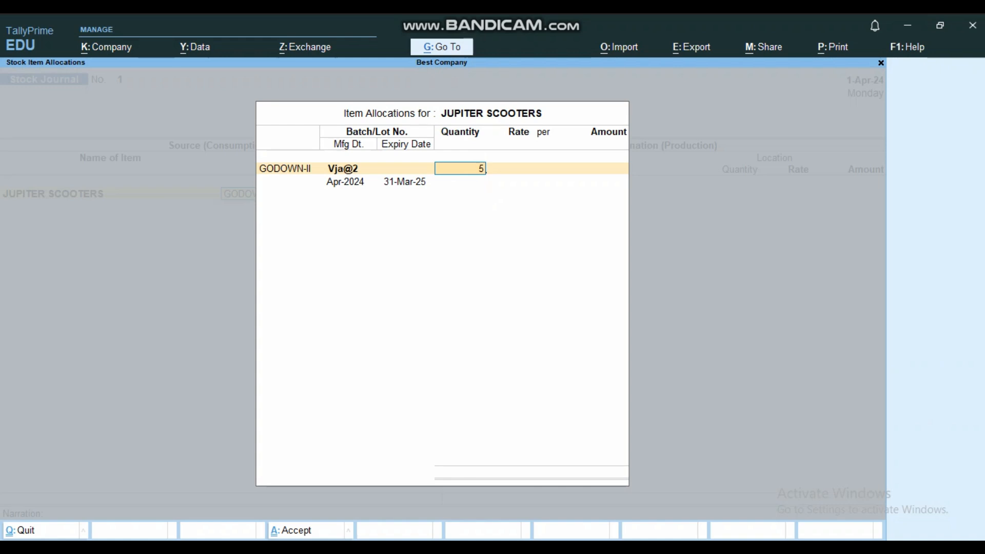
{"action": "key", "text": "Return"}
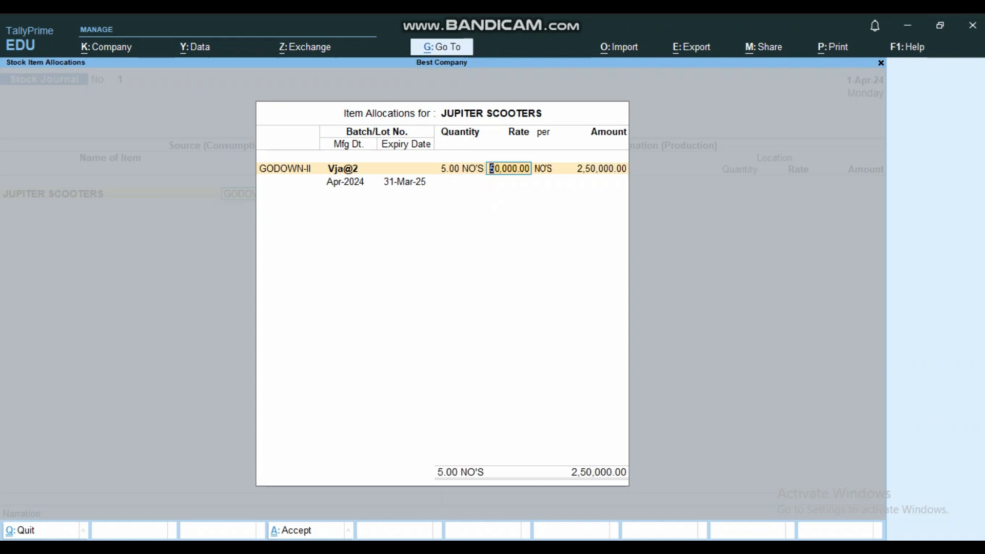
{"action": "key", "text": "Return"}
{"action": "key", "text": "Return"}
{"action": "key", "text": "Return"}
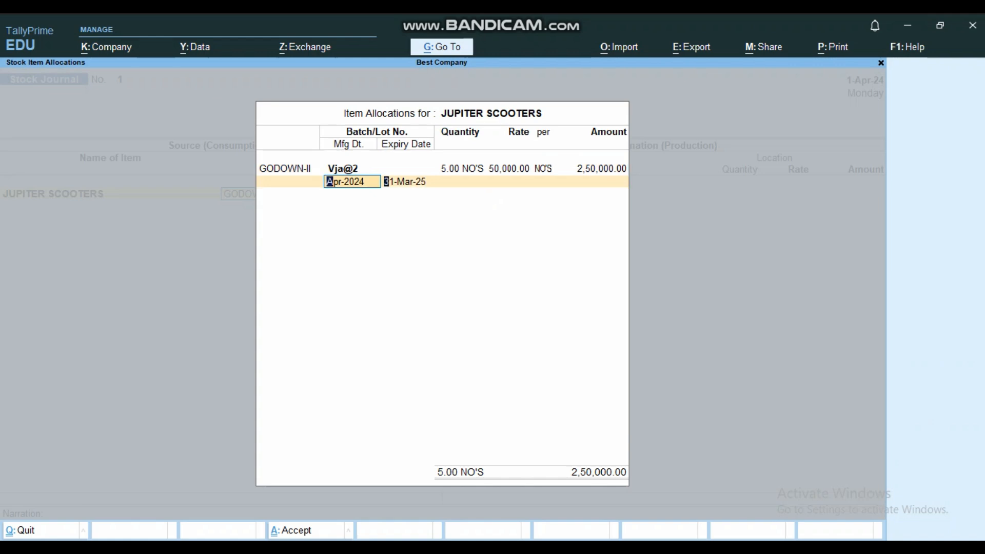
{"action": "key", "text": "Return"}
{"action": "key", "text": "Return"}
{"action": "key", "text": "Return"}
{"action": "key", "text": "Return"}
Add JUPITER SCOOTERS as the destination item at location GODOWN-I with the new batch number 01
{"action": "type", "text": "J"}
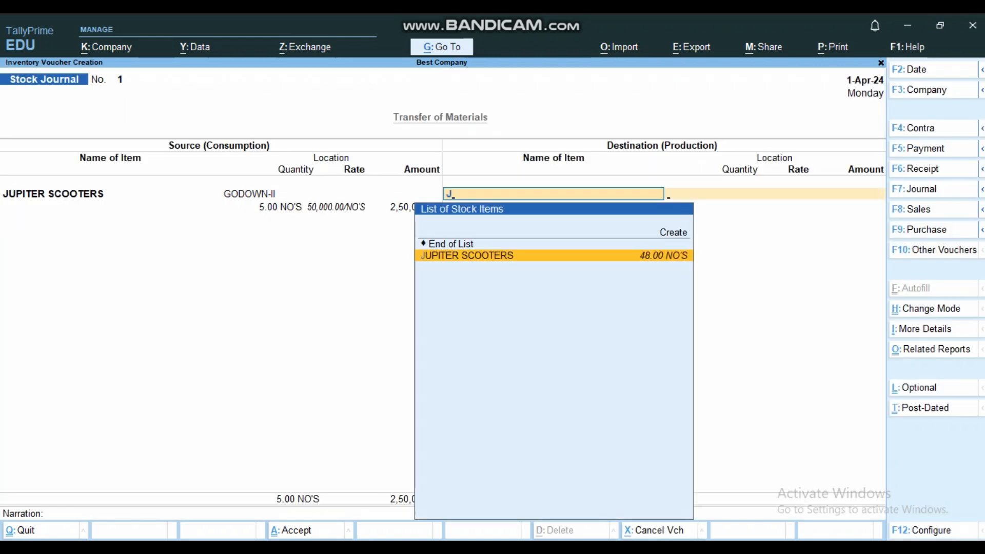
{"action": "key", "text": "Return"}
{"action": "type", "text": "G"}
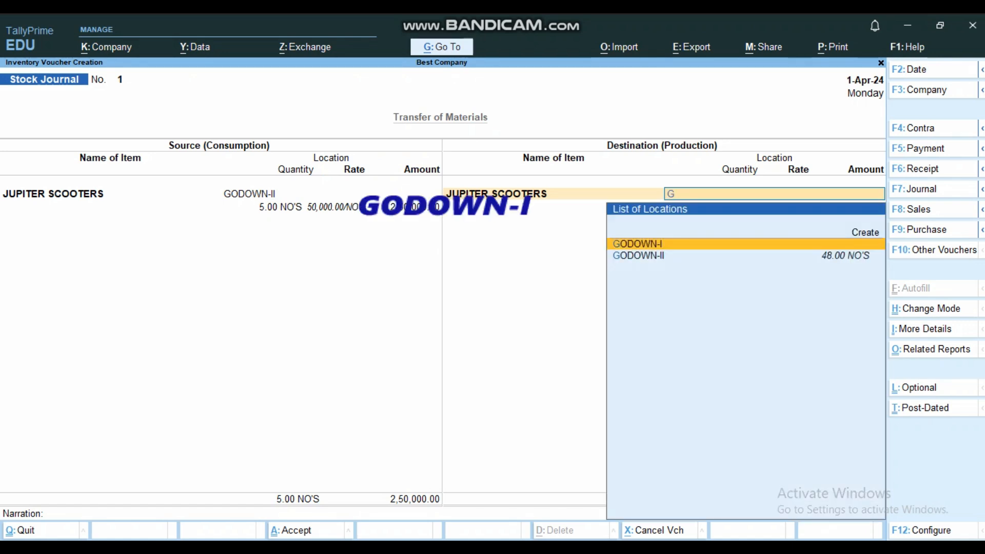
{"action": "key", "text": "Return"}
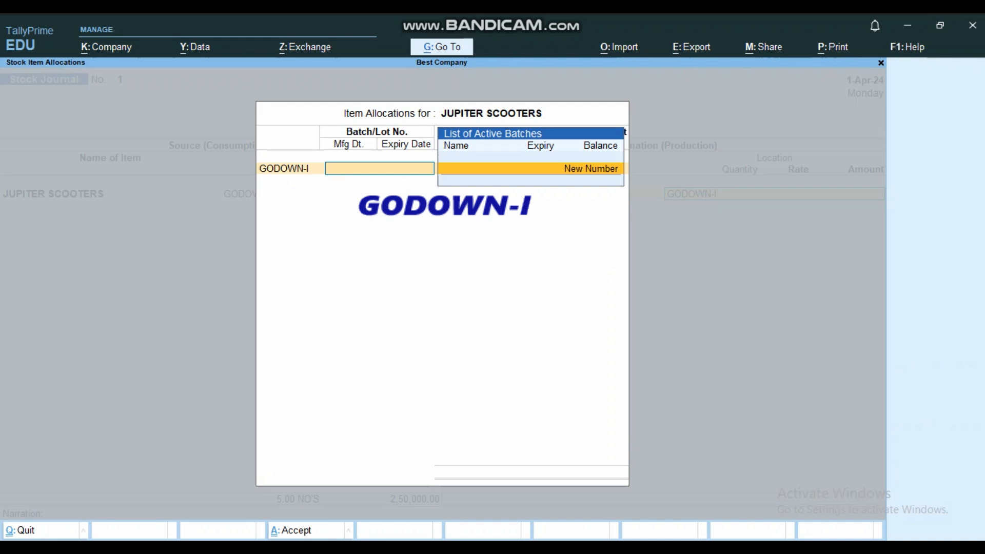
{"action": "key", "text": "Return"}
{"action": "type", "text": "01"}
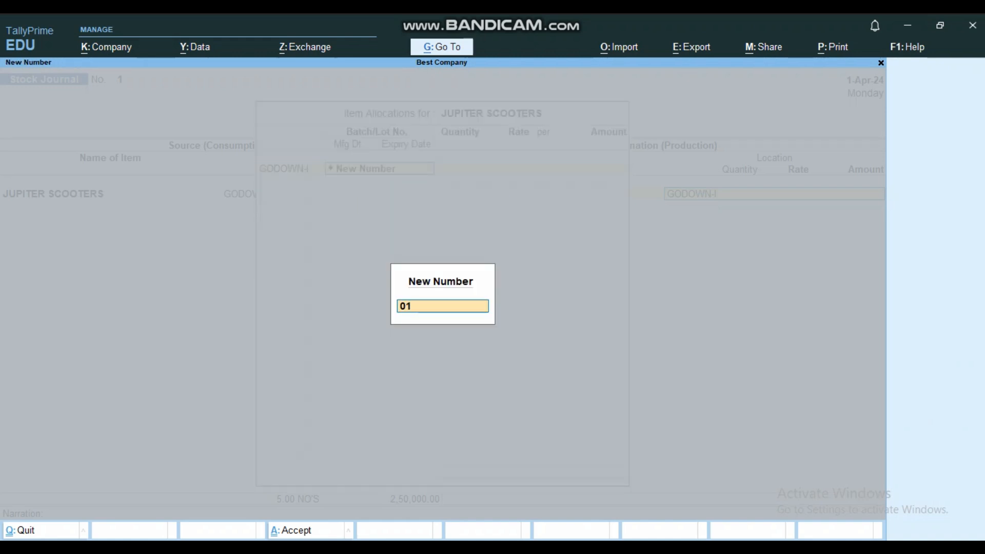
{"action": "key", "text": "Return"}
Set the destination batch's quantity to 5 at a rate of 50,000 per NO'S and accept the amount
{"action": "type", "text": "5"}
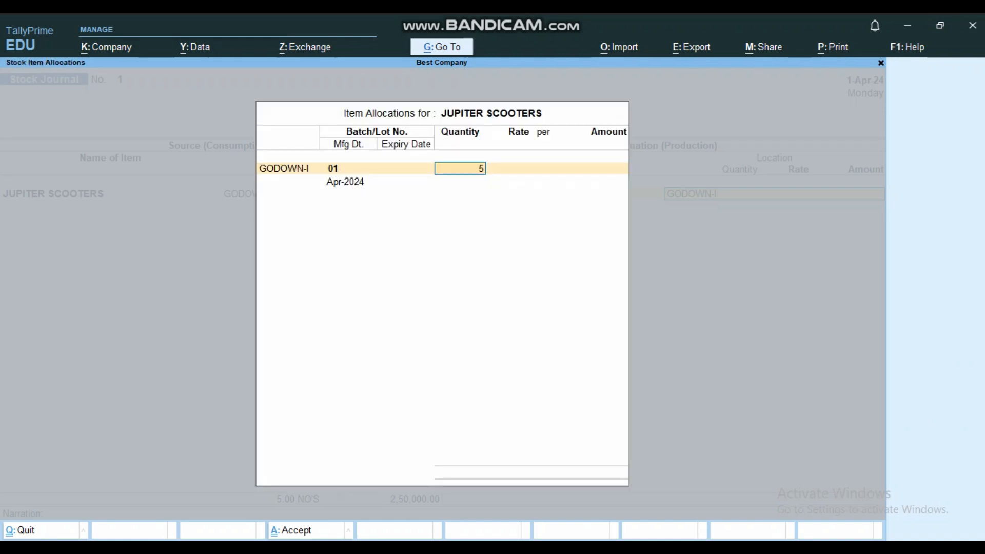
{"action": "key", "text": "Return"}
{"action": "type", "text": "50000"}
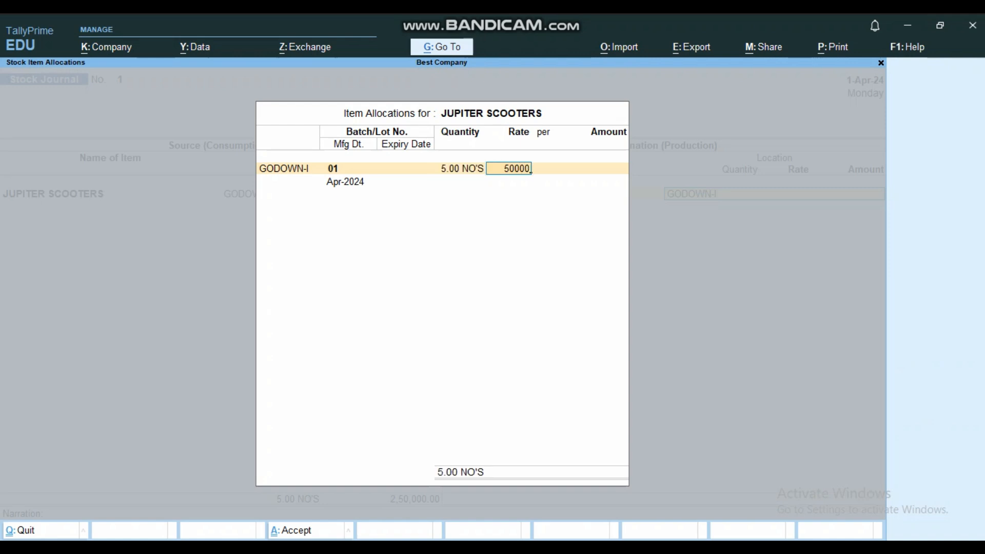
{"action": "key", "text": "Return"}
{"action": "key", "text": "Return"}
{"action": "key", "text": "Return"}
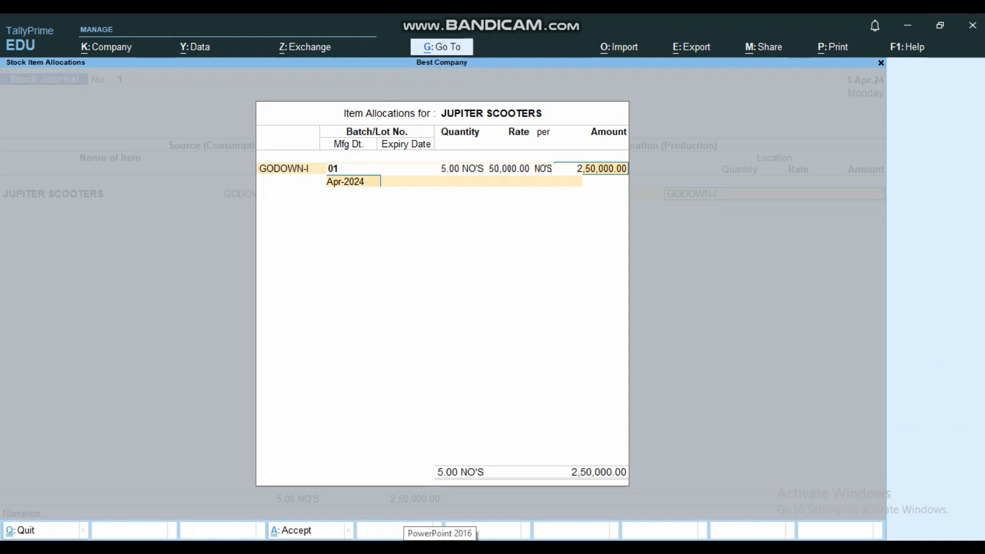
Keep the default manufacturing date, set the destination batch's expiry date to 31/3/2025, and end the allocations and destination item list
{"action": "key", "text": "Return"}
{"action": "type", "text": "31/3/2025"}
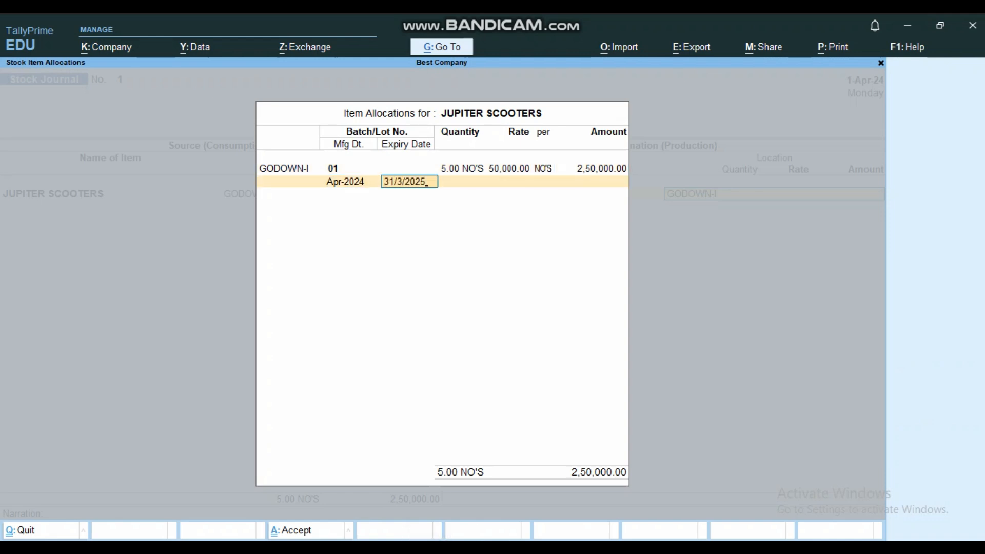
{"action": "key", "text": "Return"}
{"action": "key", "text": "Return"}
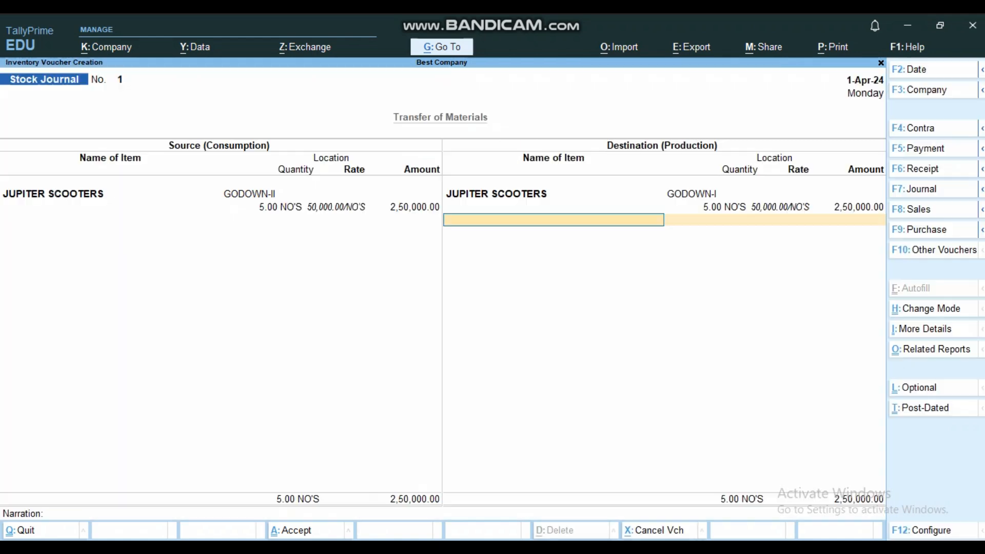
{"action": "key", "text": "Return"}
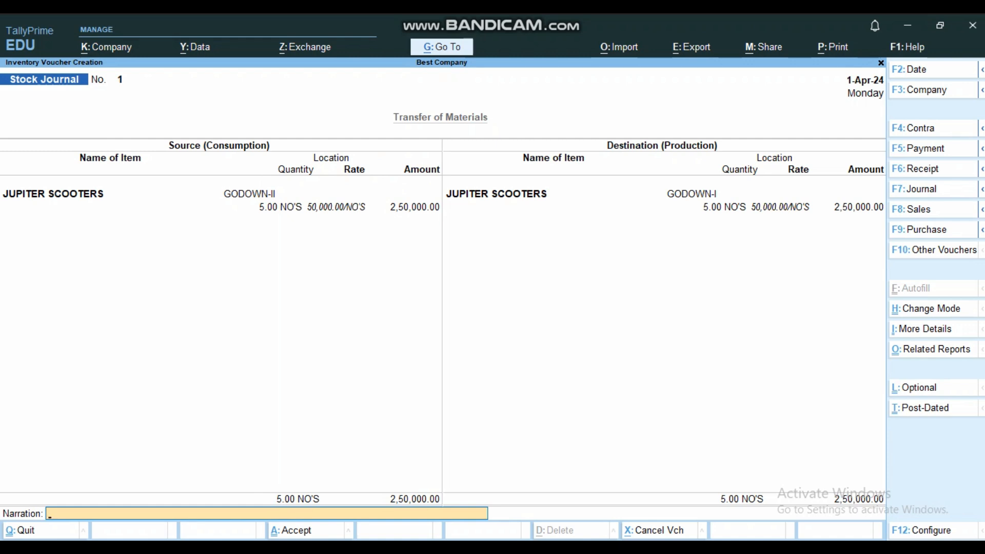
Enter the narration "being stock transferred" and save the stock journal voucher
{"action": "type", "text": "being stock transferred"}
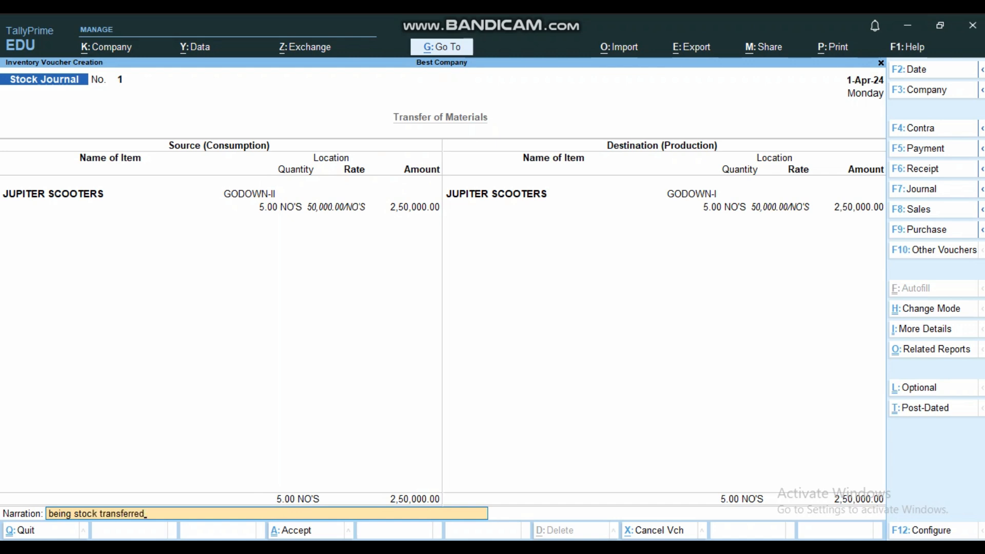
{"action": "key", "text": "Return"}
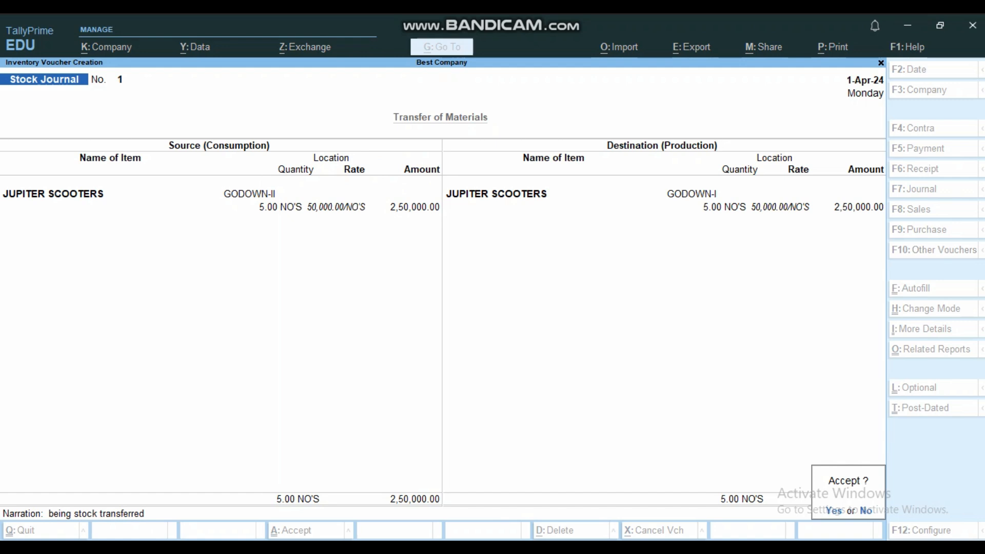
{"action": "key", "text": "Return"}
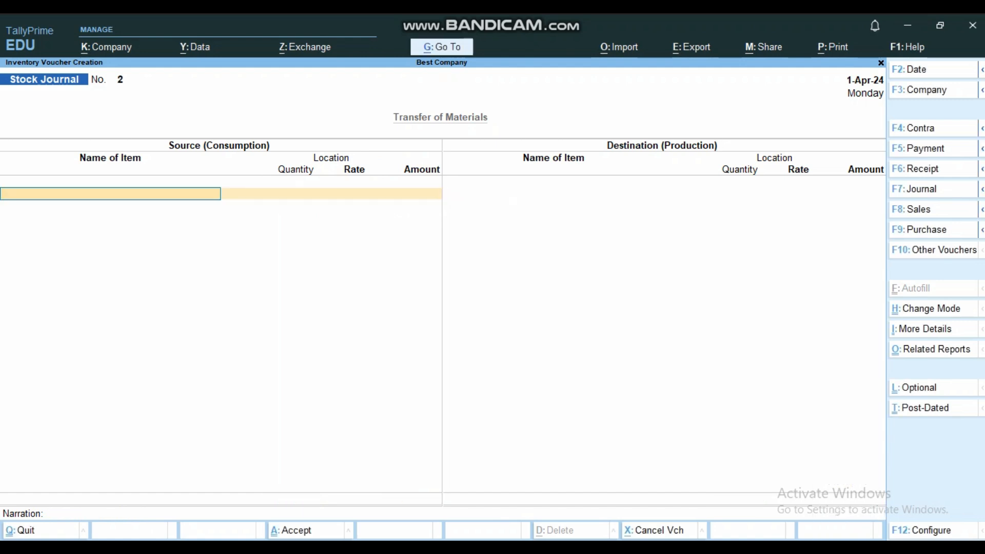
Switch to the Word transaction list and examine transaction 10 and the entries below it
{"action": "key", "text": "alt+Tab"}
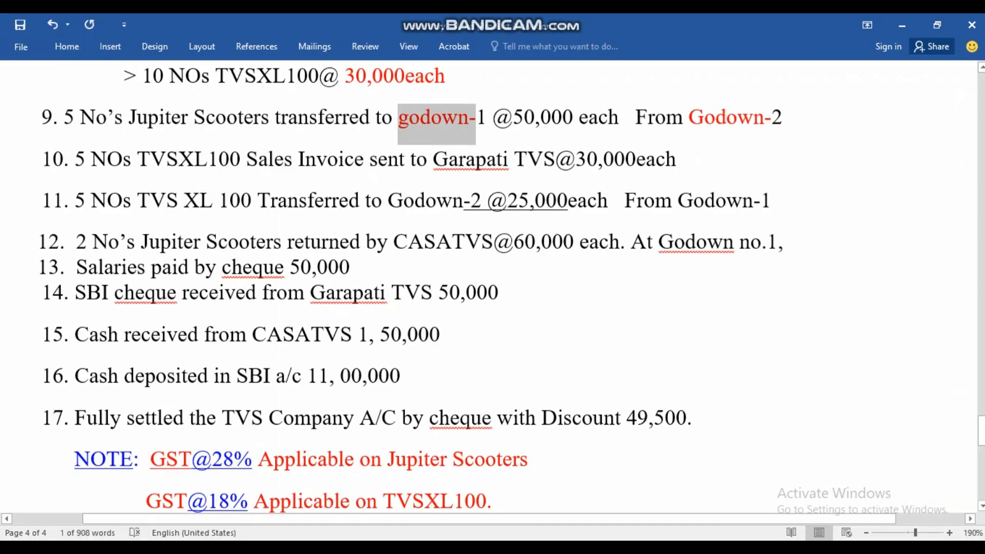
{"action": "scroll", "coordinate": [492, 287], "scroll_direction": "down", "scroll_amount": 1}
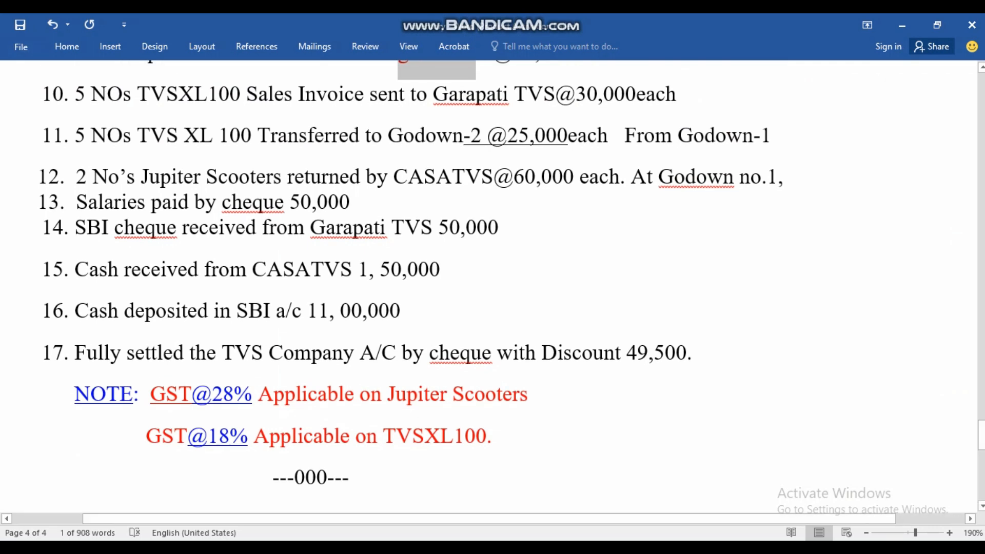